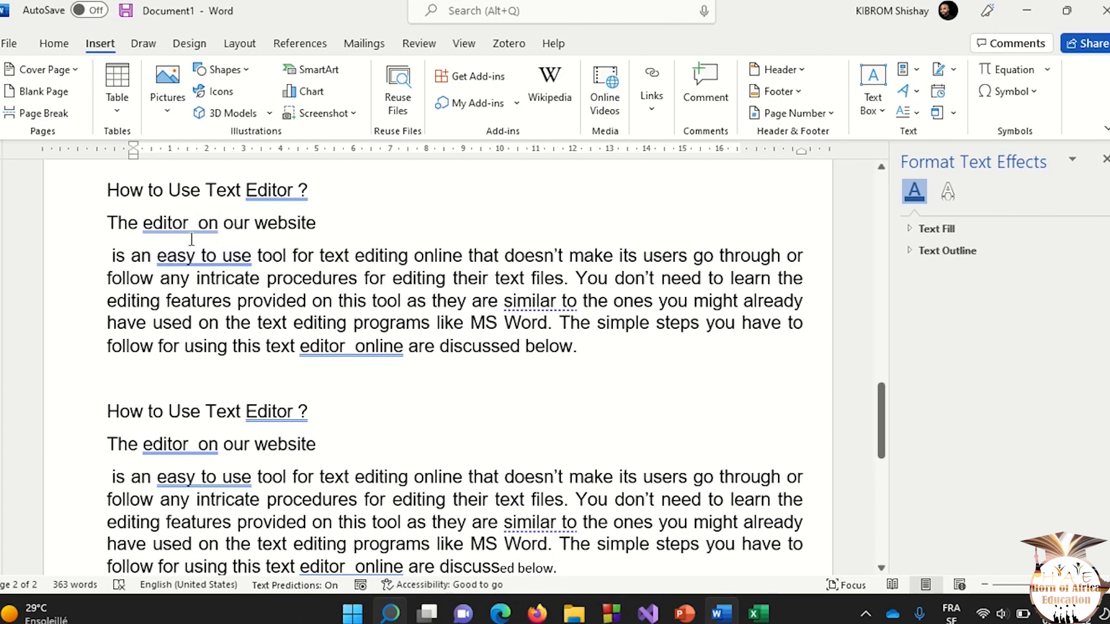
Browse the templates for a new document and list the ones in the Flyers category.
{"action": "left_click", "coordinate": [10, 43]}
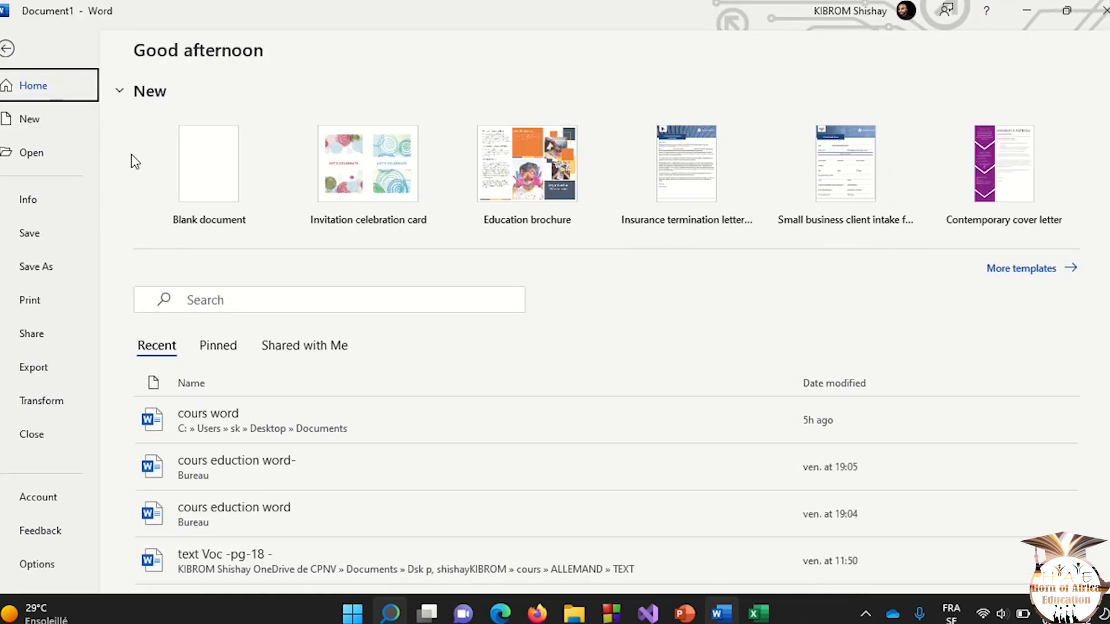
{"action": "left_click", "coordinate": [33, 117]}
{"action": "scroll", "coordinate": [373, 307], "scroll_direction": "down", "scroll_amount": 1}
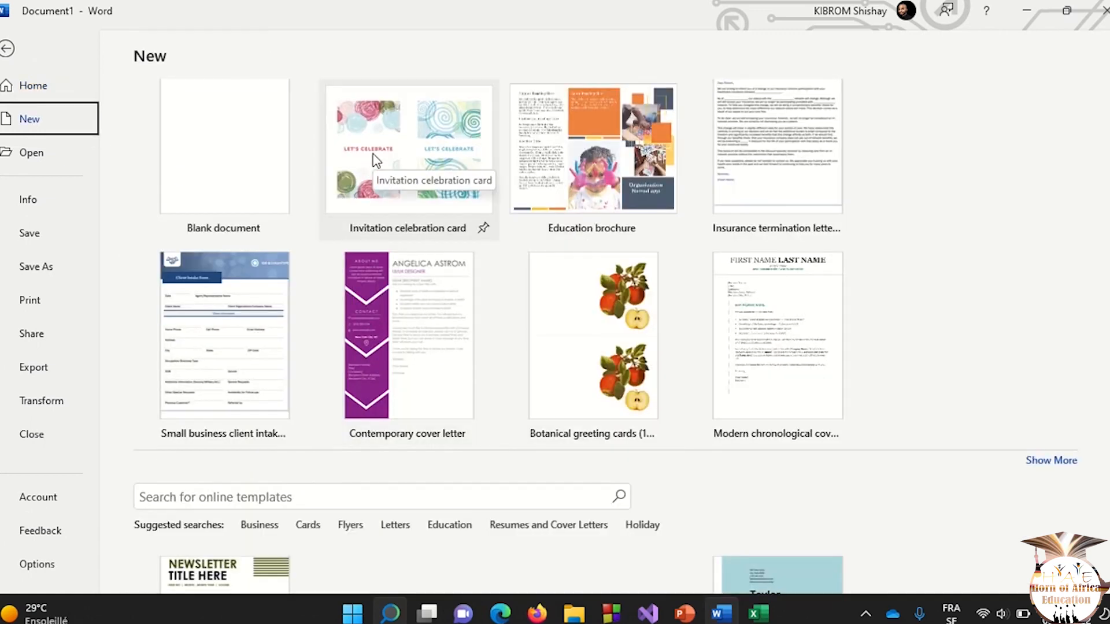
{"action": "scroll", "coordinate": [489, 349], "scroll_direction": "down", "scroll_amount": 2}
{"action": "scroll", "coordinate": [489, 349], "scroll_direction": "down", "scroll_amount": 8}
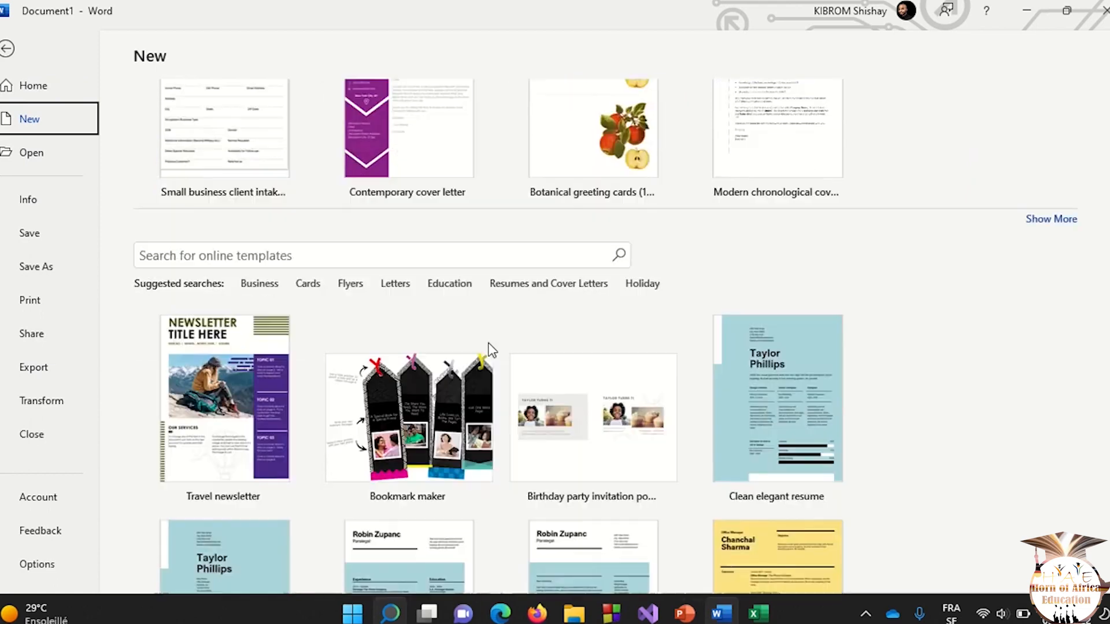
{"action": "scroll", "coordinate": [489, 349], "scroll_direction": "down", "scroll_amount": 2}
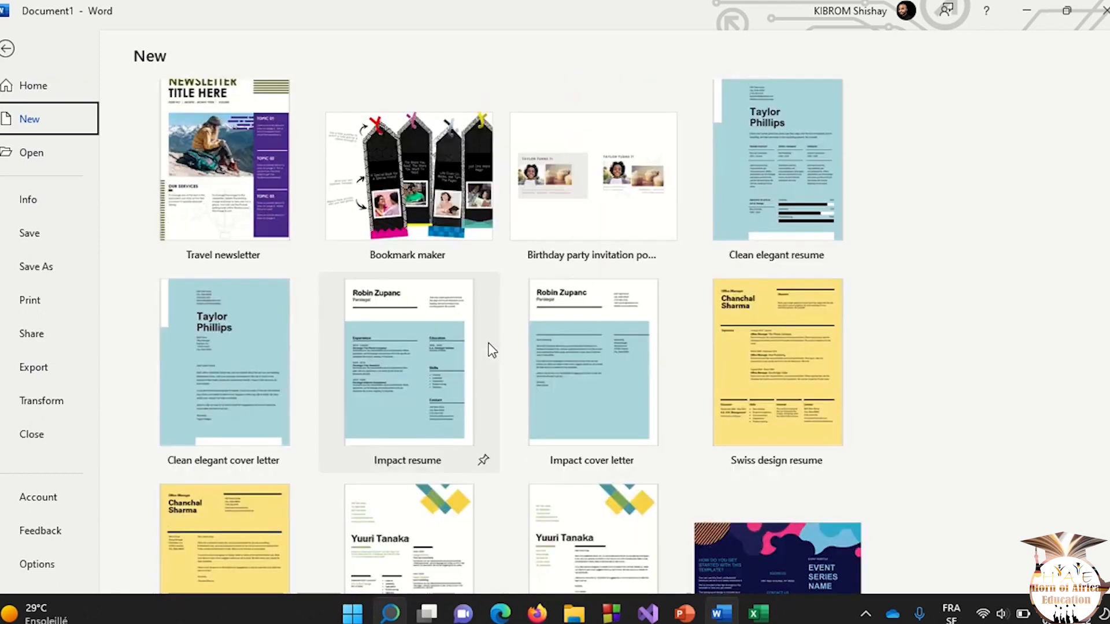
{"action": "scroll", "coordinate": [489, 349], "scroll_direction": "up", "scroll_amount": 8}
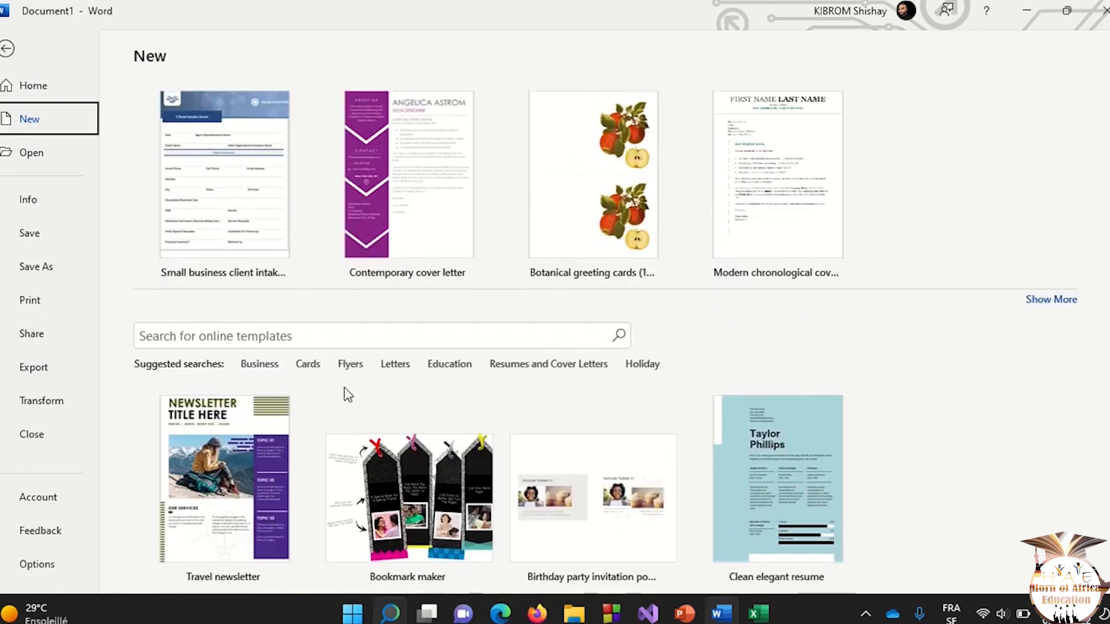
{"action": "left_click", "coordinate": [348, 370]}
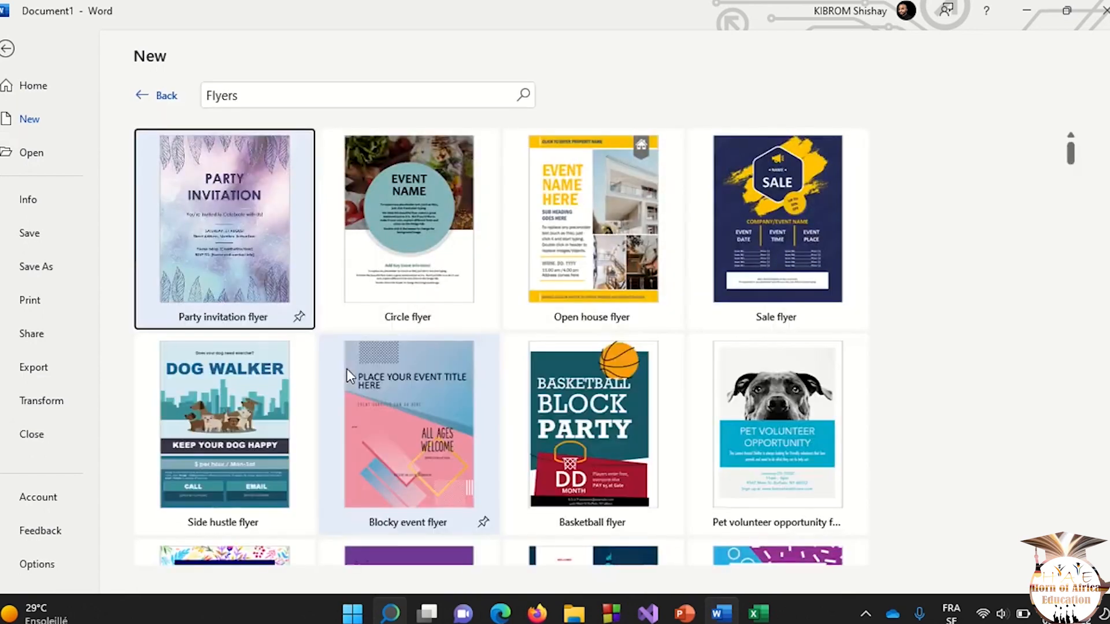
Create a new document from the Pet volunteer opportunity flyer template.
{"action": "scroll", "coordinate": [347, 370], "scroll_direction": "down", "scroll_amount": 3}
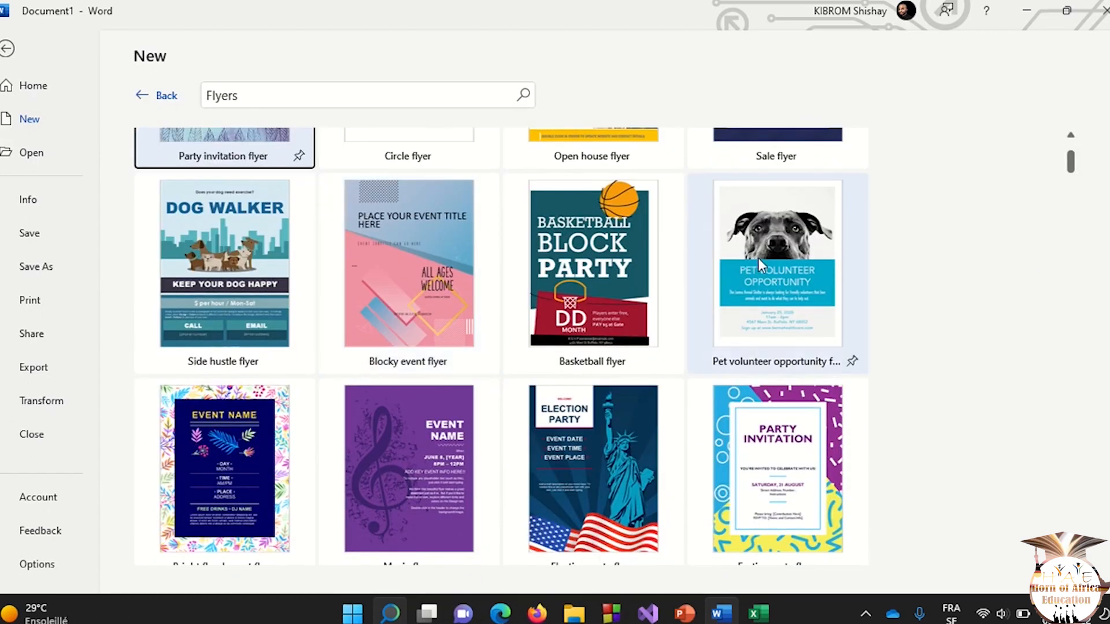
{"action": "left_click", "coordinate": [556, 294]}
{"action": "left_click", "coordinate": [671, 383]}
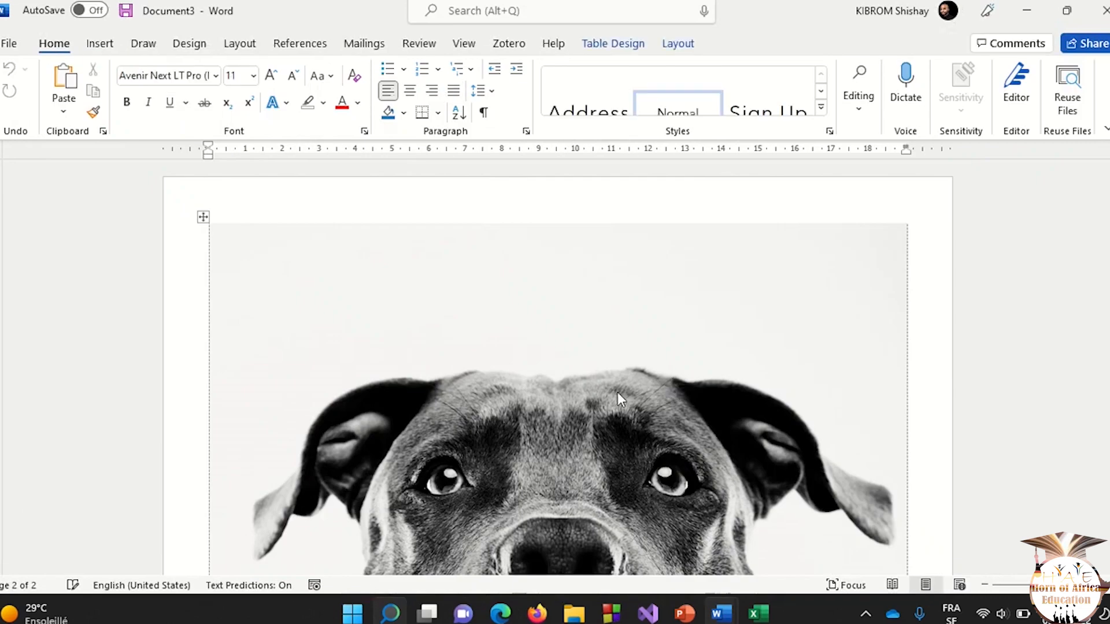
Look through the pages of the new flyer to examine its pictures, title blocks and event details.
{"action": "scroll", "coordinate": [511, 393], "scroll_direction": "down", "scroll_amount": 2}
{"action": "scroll", "coordinate": [512, 393], "scroll_direction": "down", "scroll_amount": 10}
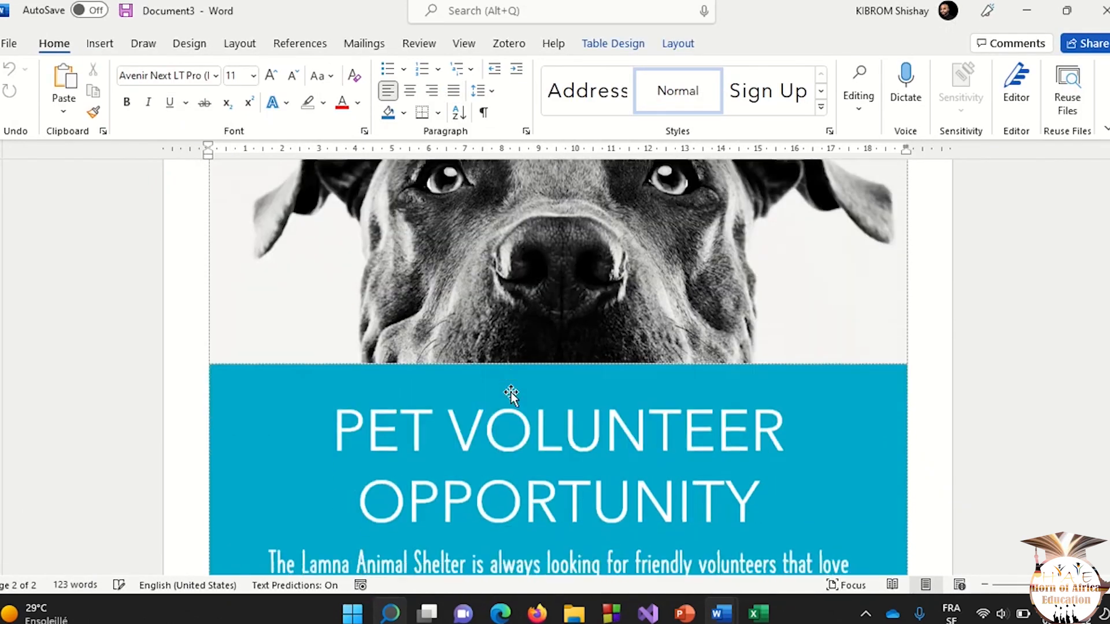
{"action": "scroll", "coordinate": [511, 397], "scroll_direction": "down", "scroll_amount": 10}
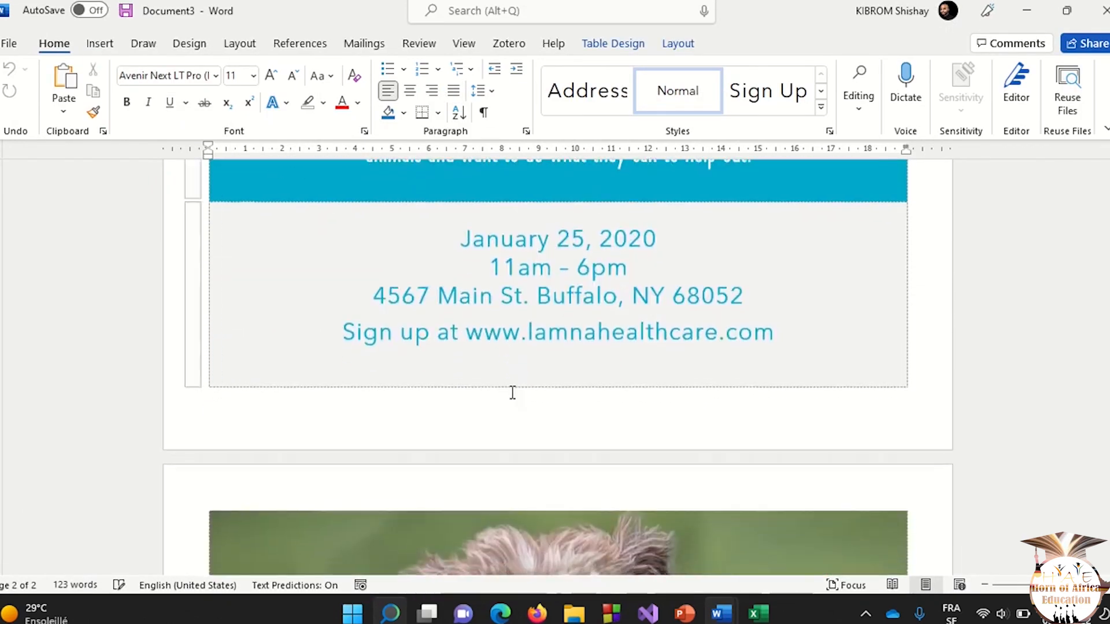
{"action": "scroll", "coordinate": [512, 393], "scroll_direction": "down", "scroll_amount": 10}
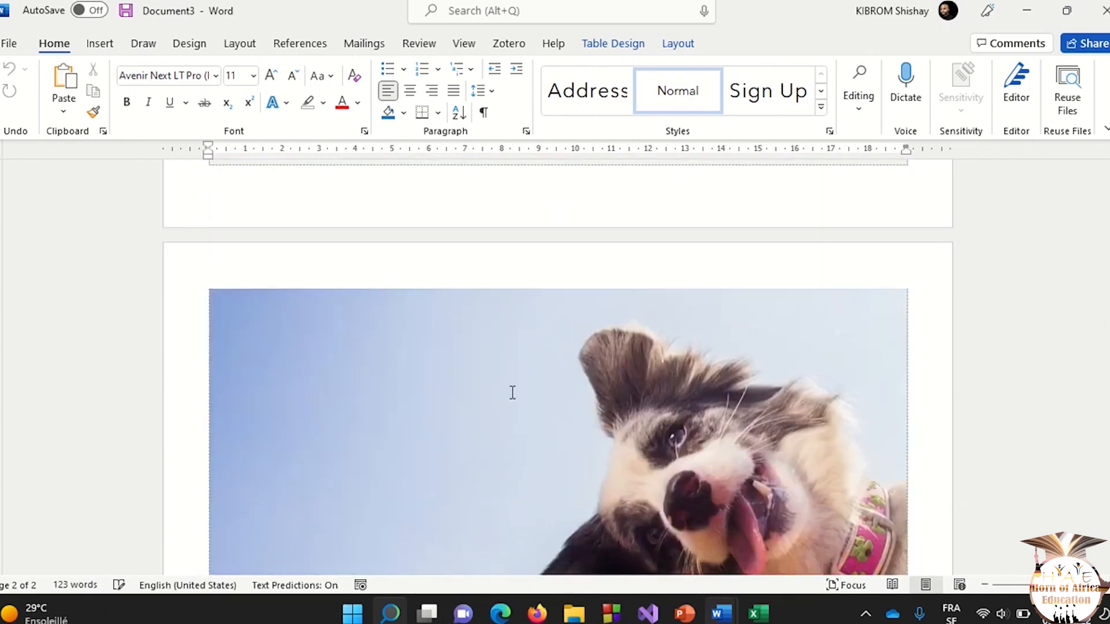
{"action": "scroll", "coordinate": [512, 393], "scroll_direction": "down", "scroll_amount": 10}
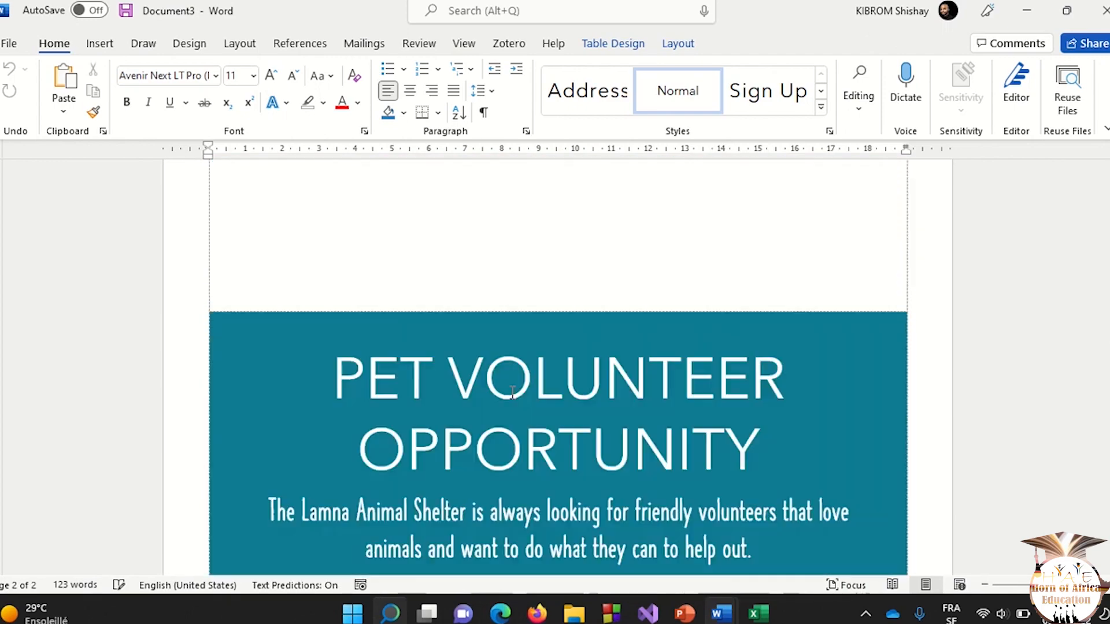
{"action": "scroll", "coordinate": [512, 391], "scroll_direction": "up", "scroll_amount": 3}
{"action": "scroll", "coordinate": [513, 391], "scroll_direction": "down", "scroll_amount": 3}
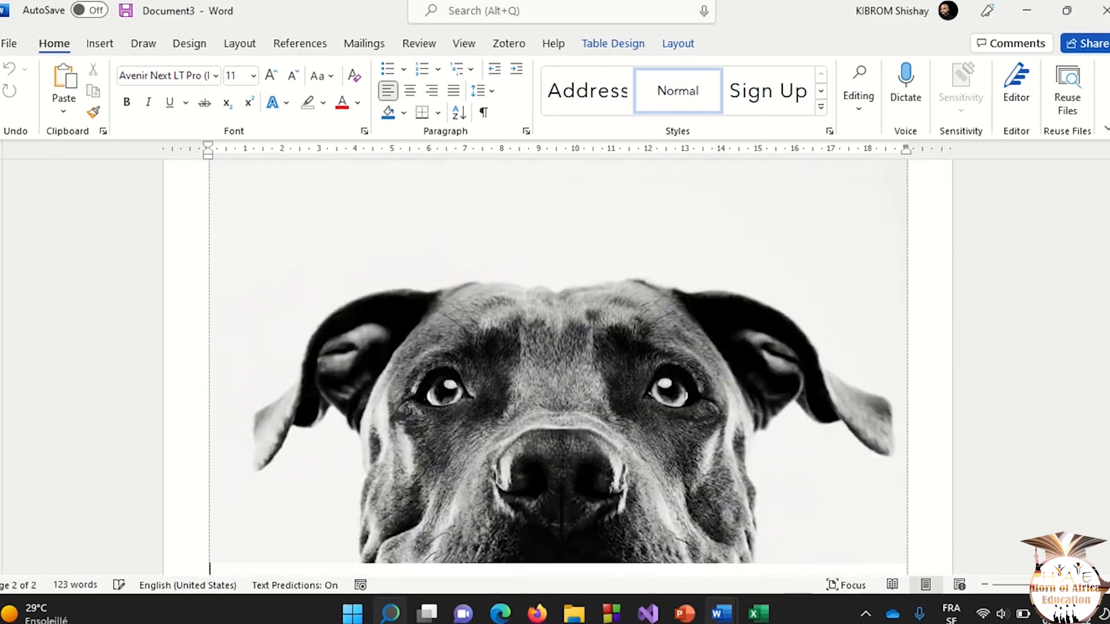
Select the dog picture on the first page and review the table layout tools and table selection options.
{"action": "left_click", "coordinate": [444, 294]}
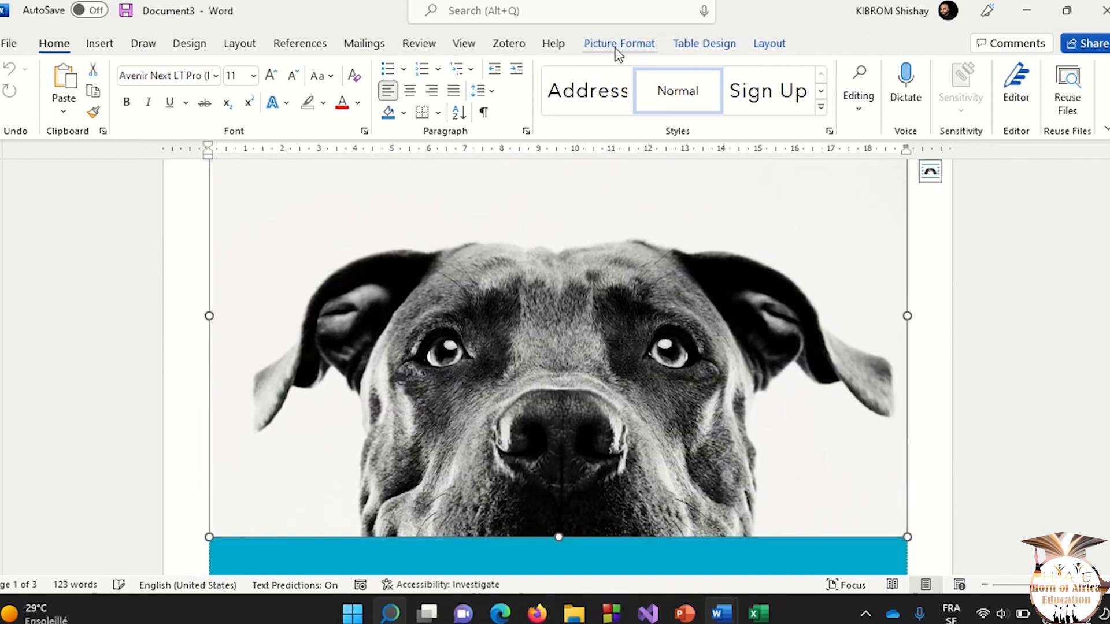
{"action": "left_click", "coordinate": [770, 43]}
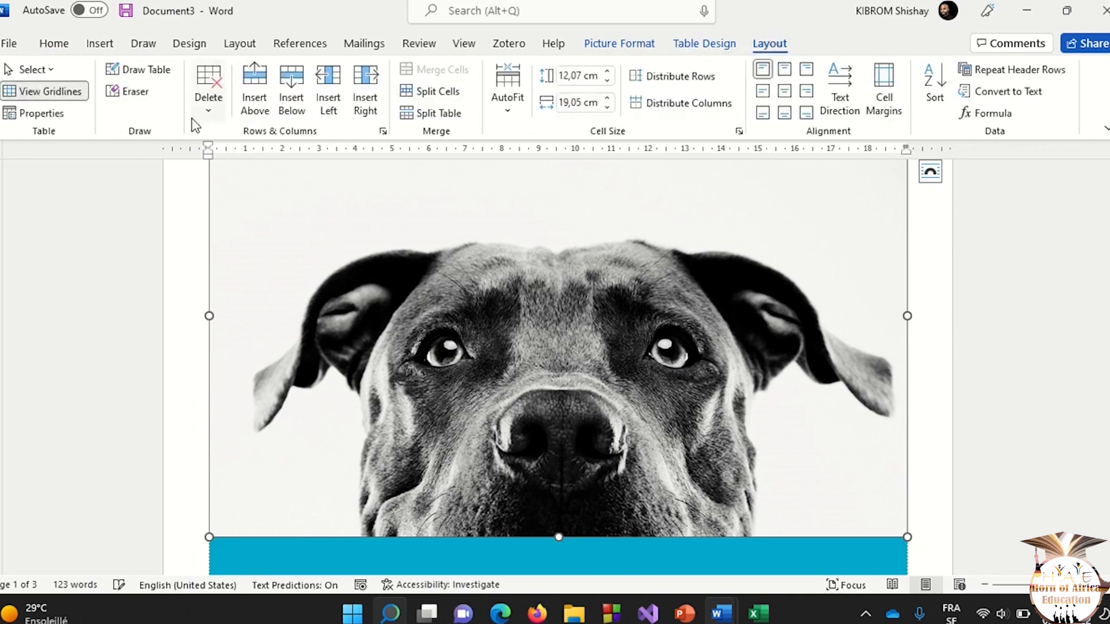
{"action": "left_click", "coordinate": [54, 70]}
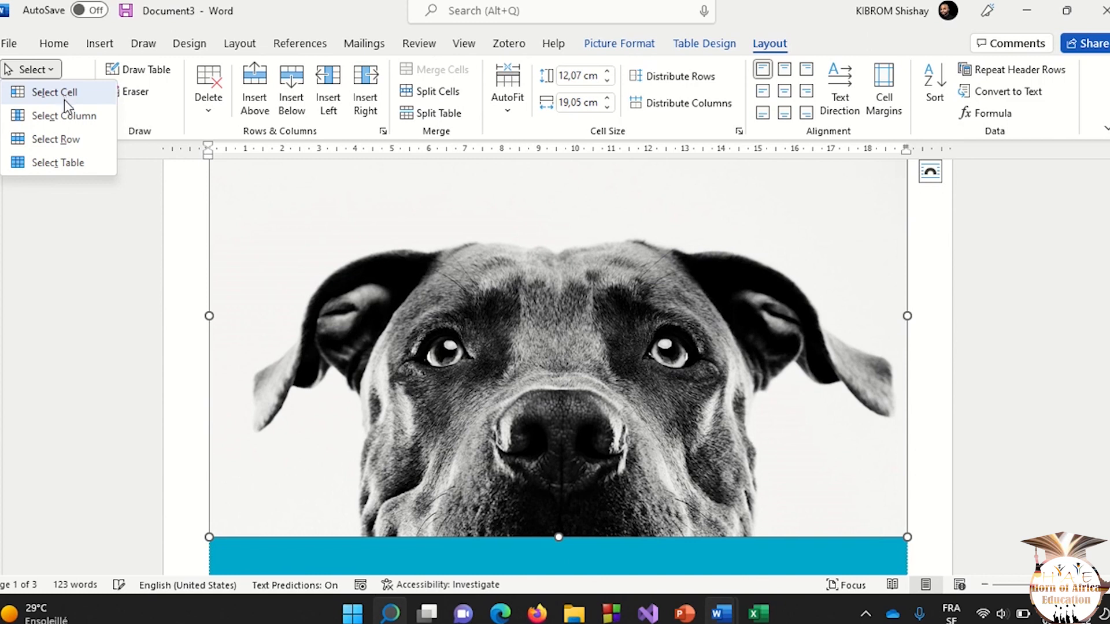
{"action": "left_click", "coordinate": [153, 270]}
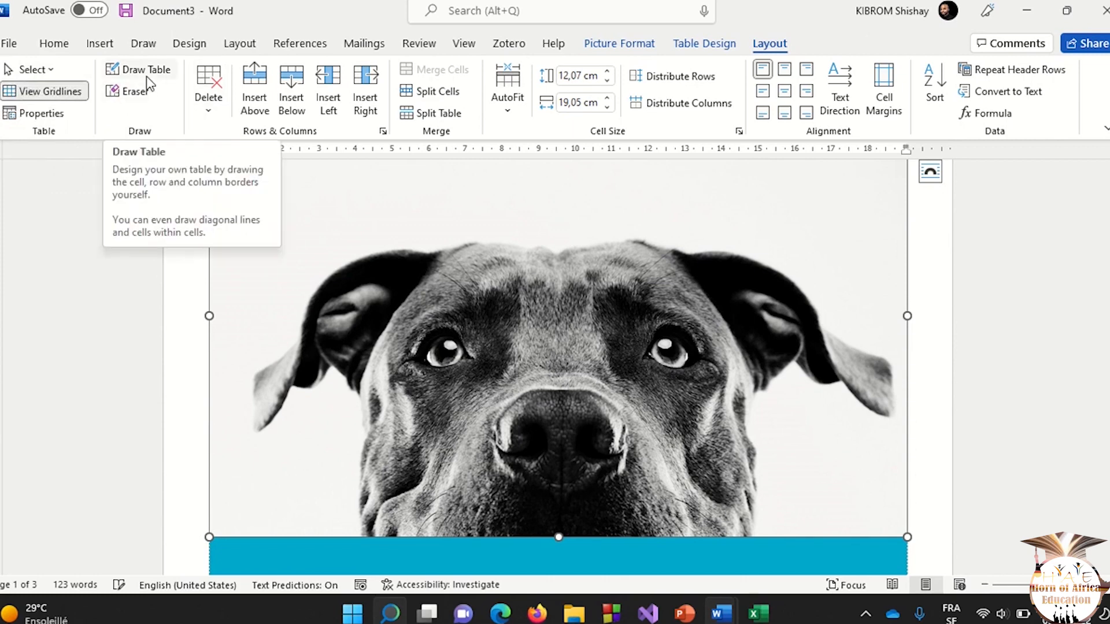
In the flyer table's properties, set the alignment to Center and the text wrapping to Around.
{"action": "left_click", "coordinate": [39, 113]}
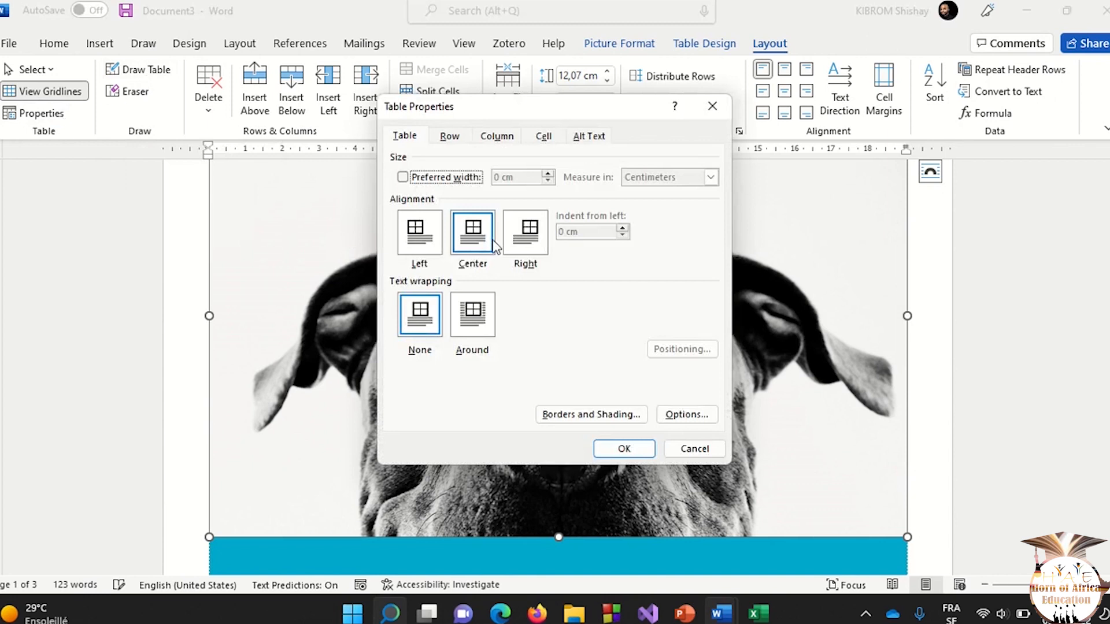
{"action": "left_click", "coordinate": [429, 231]}
{"action": "left_click", "coordinate": [469, 248]}
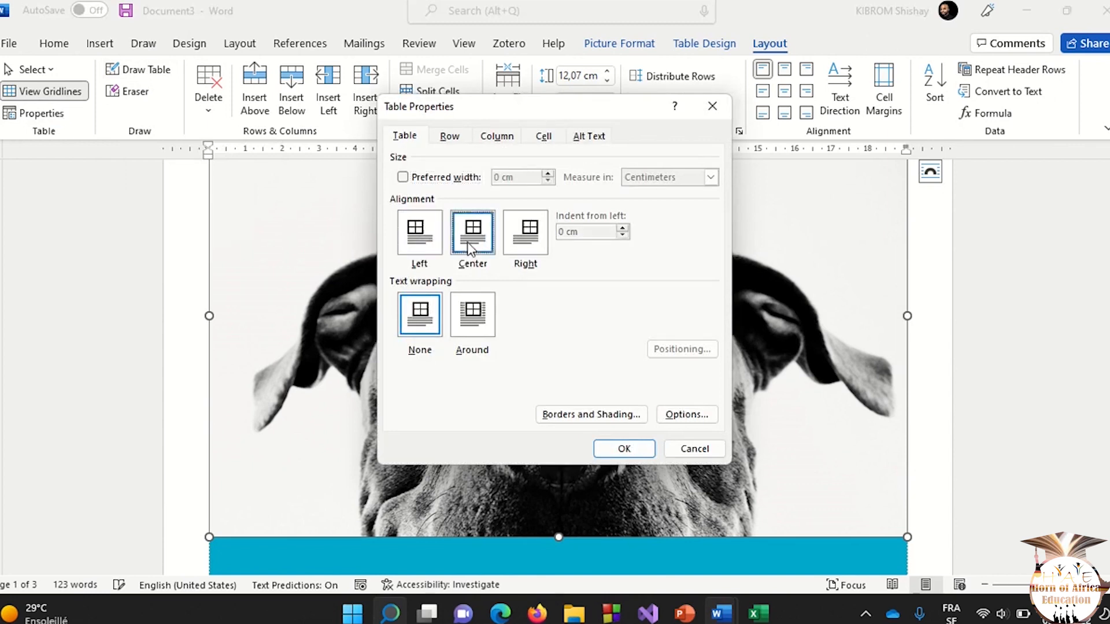
{"action": "left_click", "coordinate": [465, 324]}
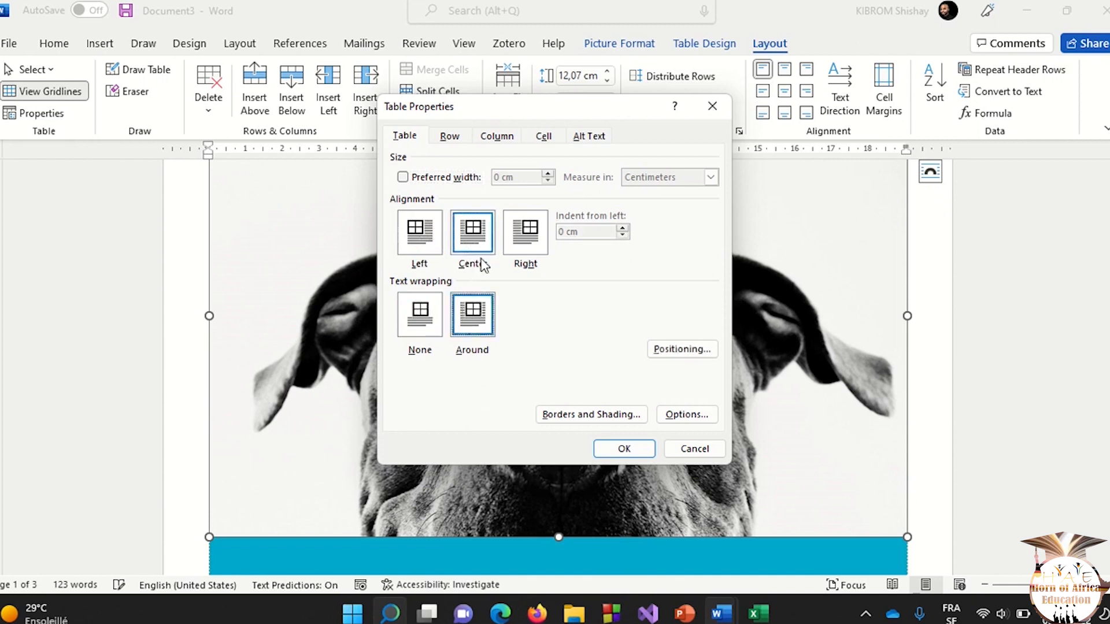
Review the table's row, column, cell and alt text settings, and apply the table properties.
{"action": "left_click", "coordinate": [454, 143]}
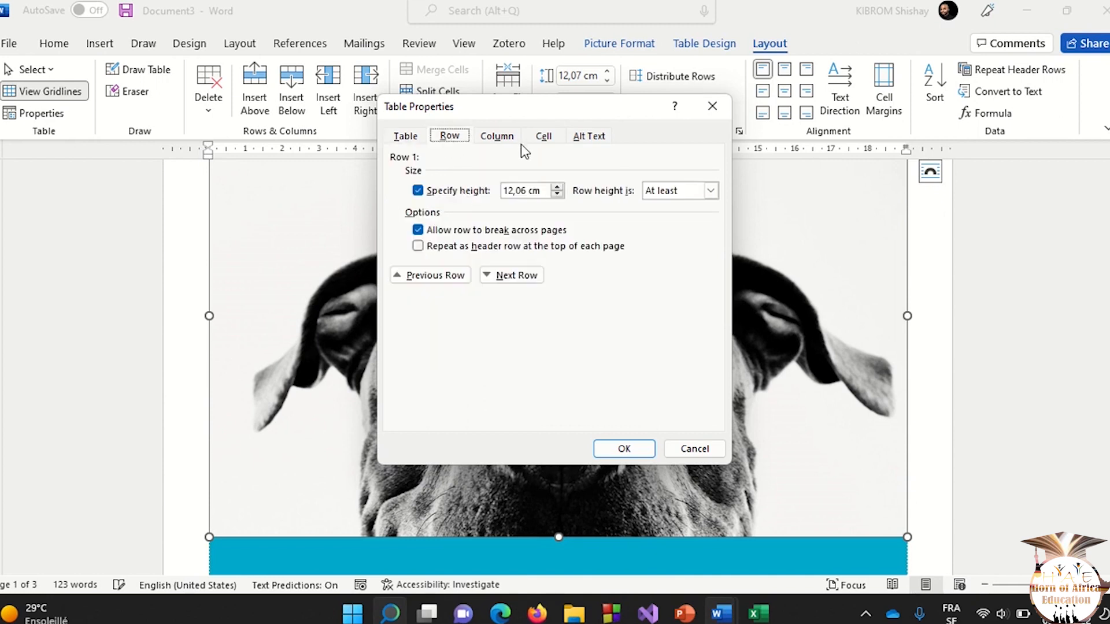
{"action": "left_click", "coordinate": [498, 138]}
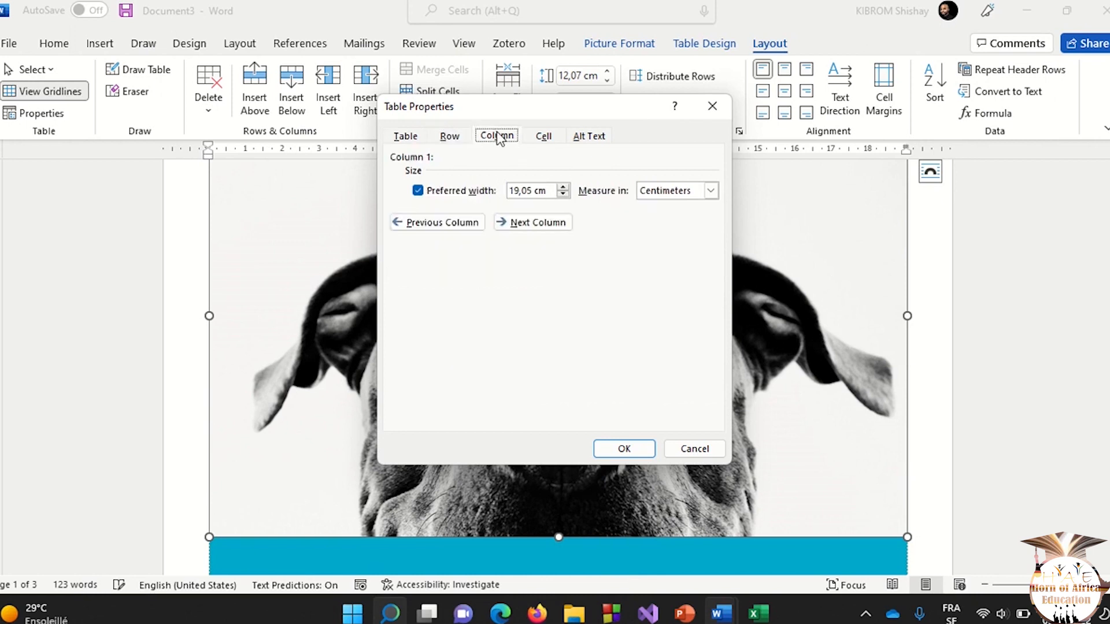
{"action": "left_click", "coordinate": [548, 138]}
{"action": "left_click", "coordinate": [608, 137]}
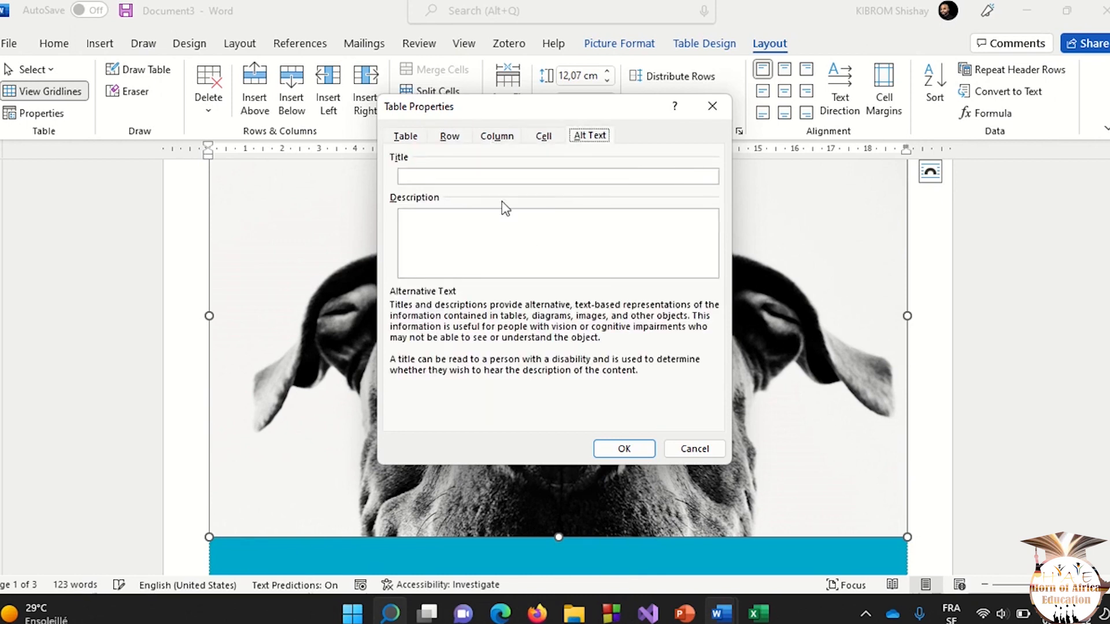
{"action": "left_click", "coordinate": [625, 451]}
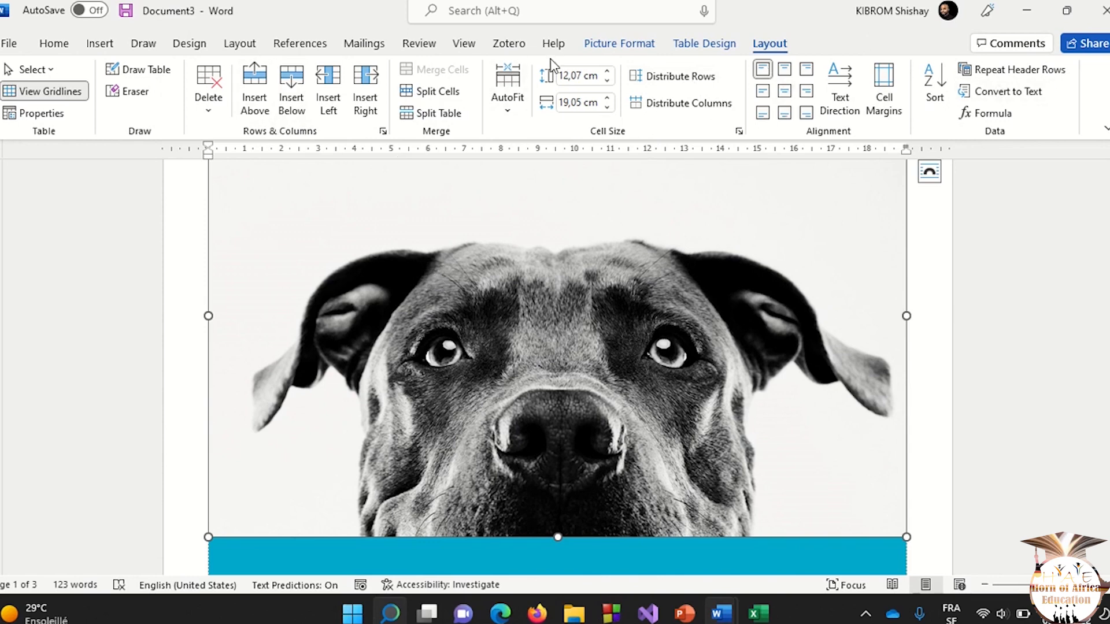
Show the formatting options for the dog picture, and look over the rest of the flyer.
{"action": "left_click", "coordinate": [608, 45]}
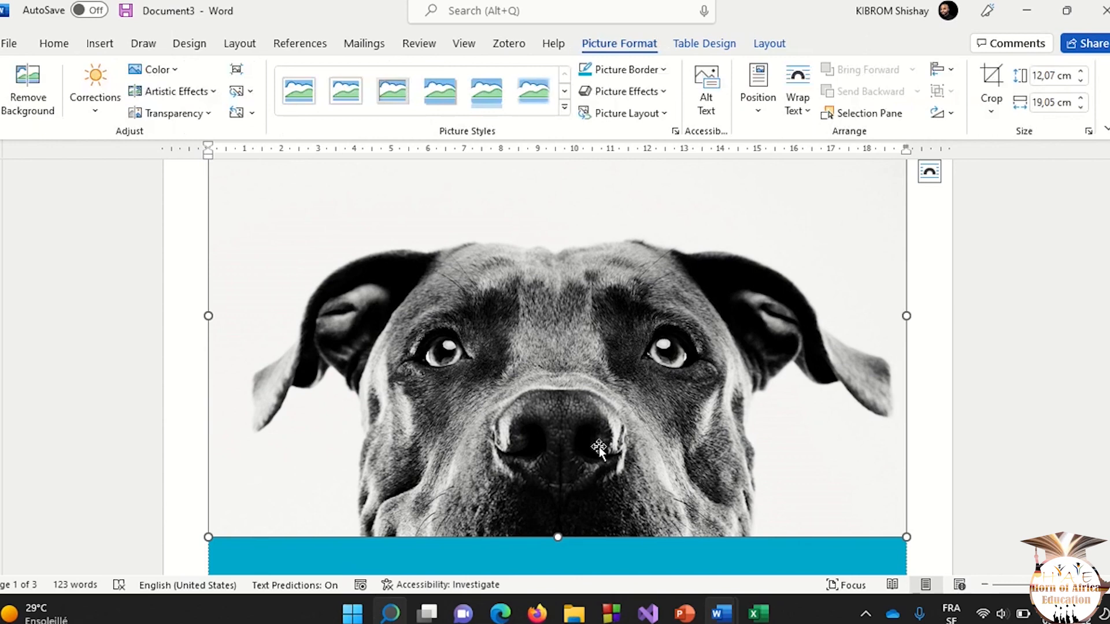
{"action": "scroll", "coordinate": [929, 411], "scroll_direction": "down", "scroll_amount": 6}
{"action": "left_click", "coordinate": [927, 410]}
{"action": "scroll", "coordinate": [644, 412], "scroll_direction": "down", "scroll_amount": 7}
{"action": "scroll", "coordinate": [644, 412], "scroll_direction": "up", "scroll_amount": 10}
{"action": "scroll", "coordinate": [645, 409], "scroll_direction": "down", "scroll_amount": 4}
{"action": "scroll", "coordinate": [644, 408], "scroll_direction": "up", "scroll_amount": 1}
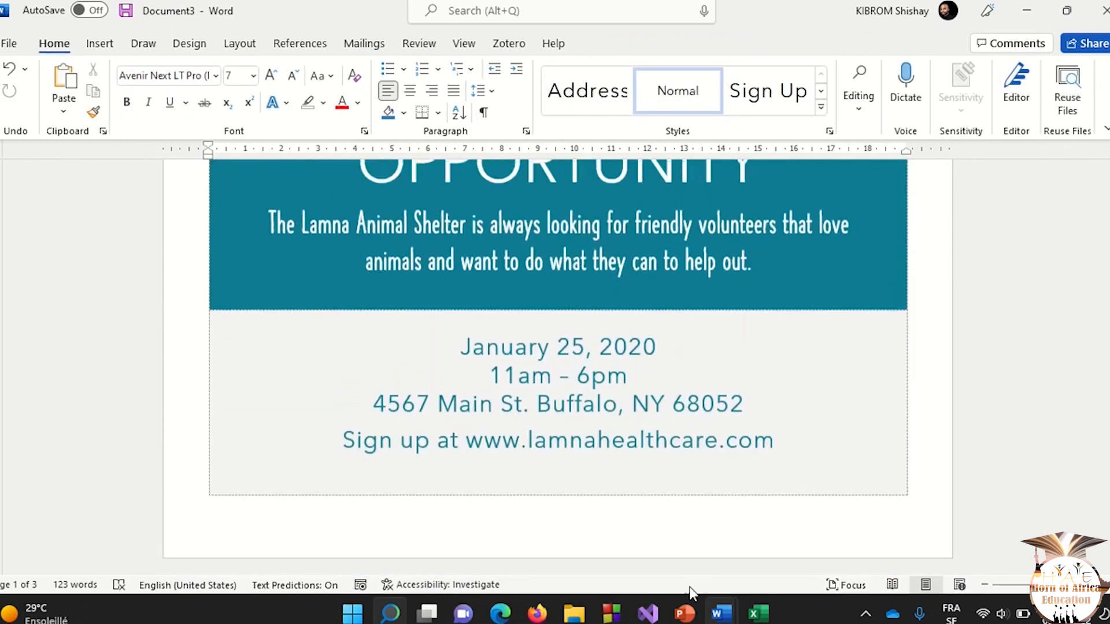
Switch to Document1, select the body text under the last "How to Use Text Editor ?" heading, and show the page layout options.
{"action": "mouse_move", "coordinate": [722, 613]}
{"action": "left_click", "coordinate": [643, 566]}
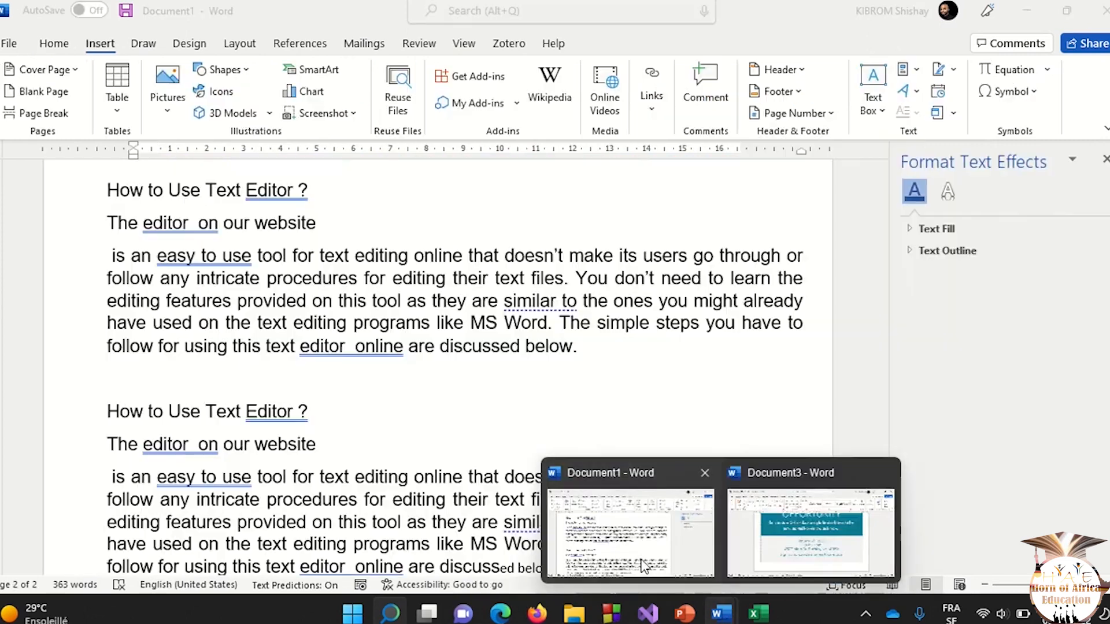
{"action": "scroll", "coordinate": [366, 426], "scroll_direction": "down", "scroll_amount": 3}
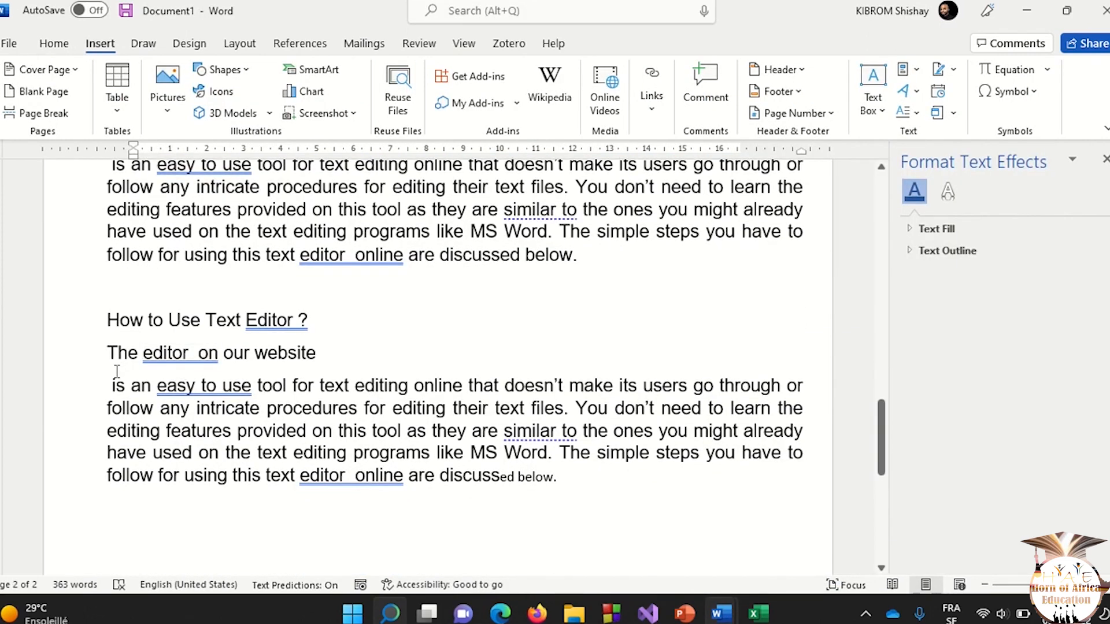
{"action": "left_click_drag", "start_coordinate": [96, 354], "coordinate": [431, 520]}
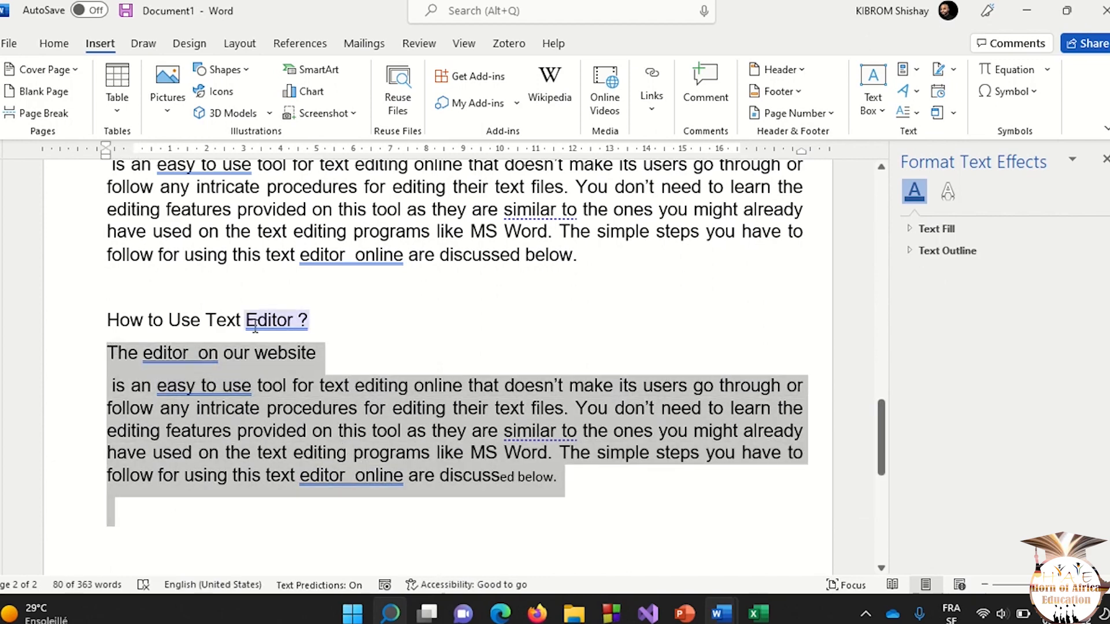
{"action": "left_click", "coordinate": [239, 44]}
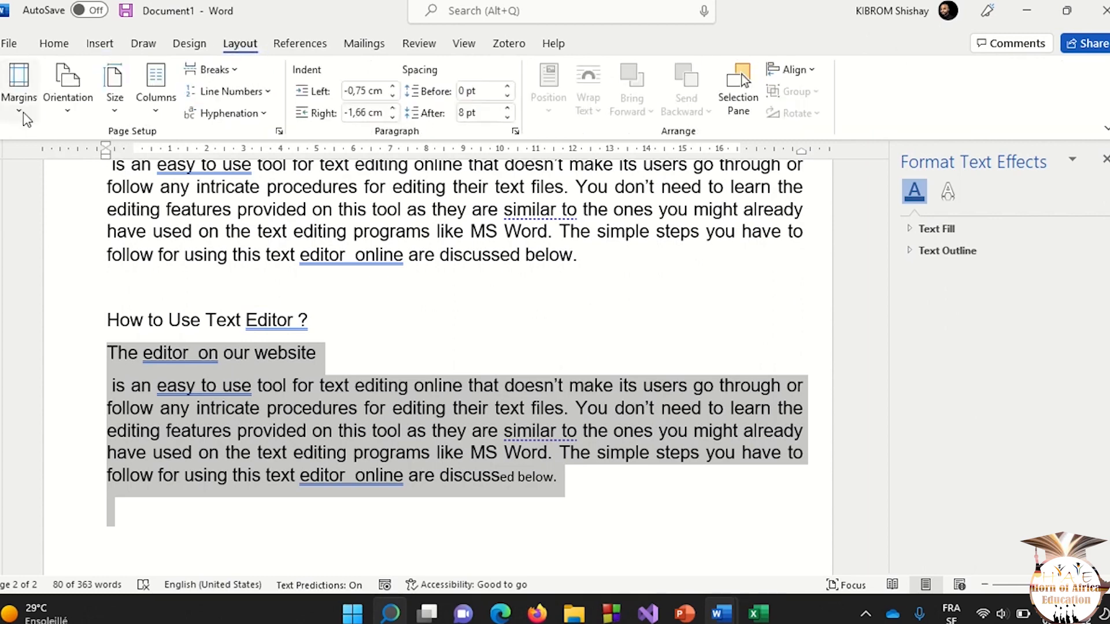
Select the entire document and apply the Narrow page margins.
{"action": "left_click", "coordinate": [266, 318]}
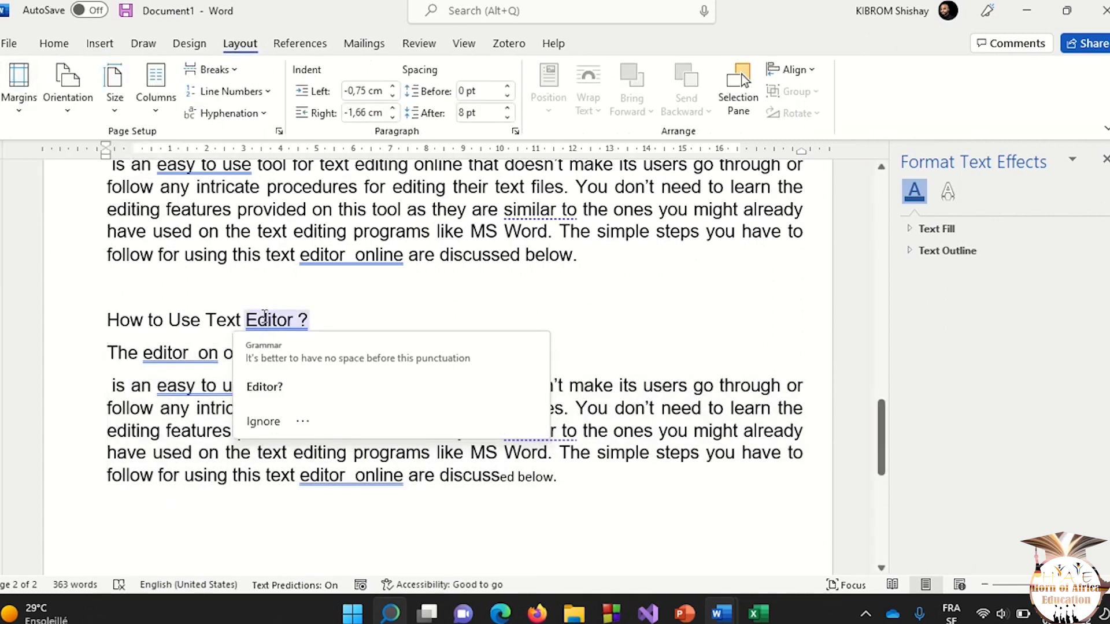
{"action": "key", "text": "ctrl+a"}
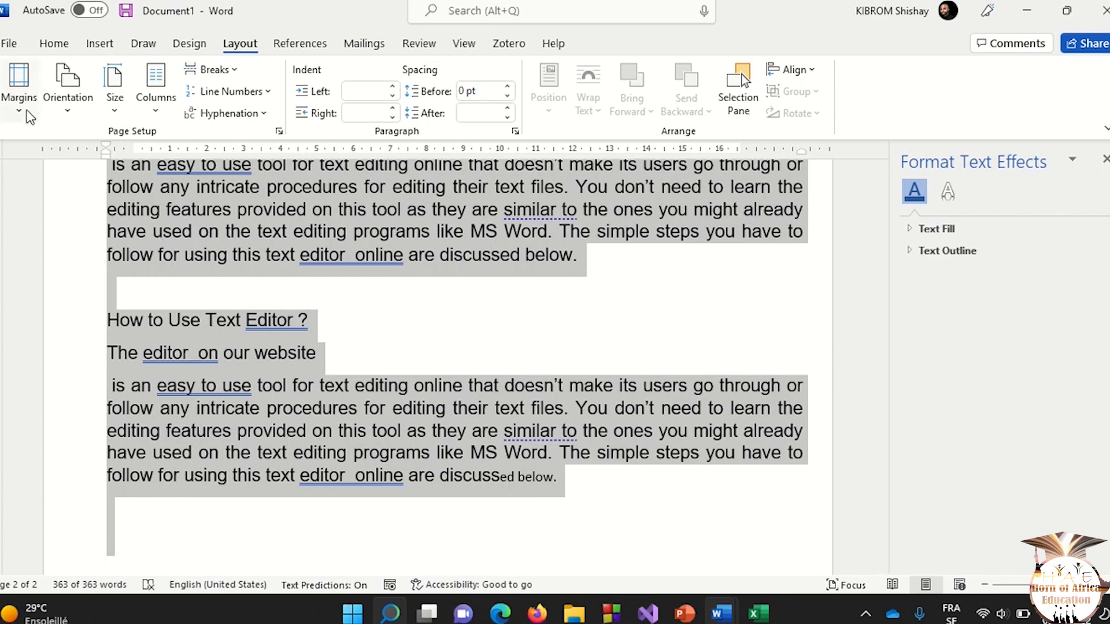
{"action": "left_click", "coordinate": [20, 92]}
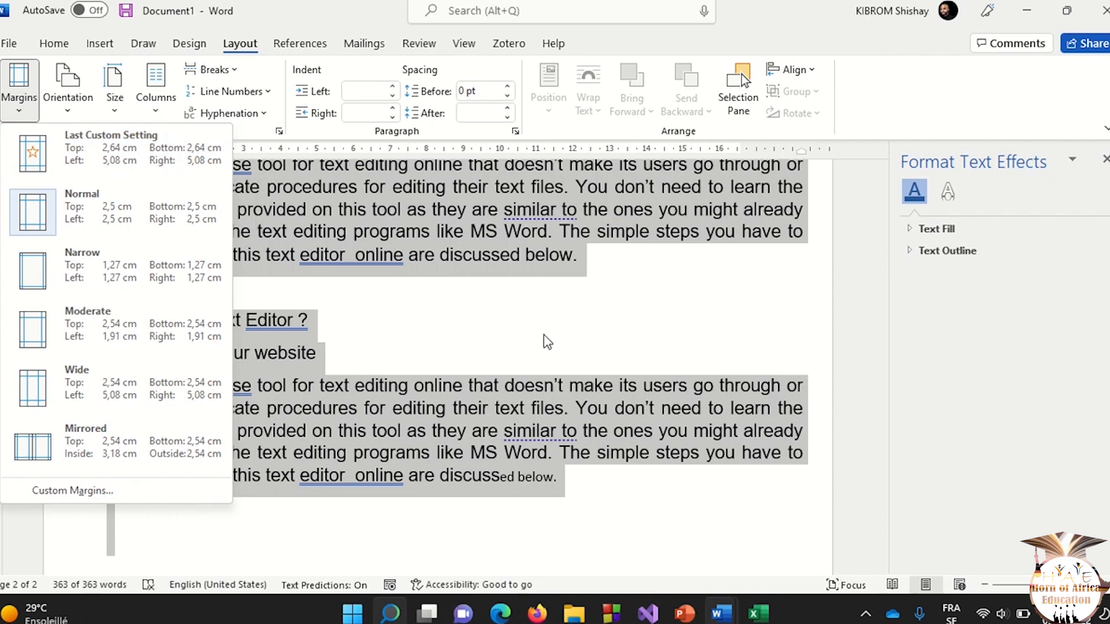
{"action": "left_click", "coordinate": [28, 276]}
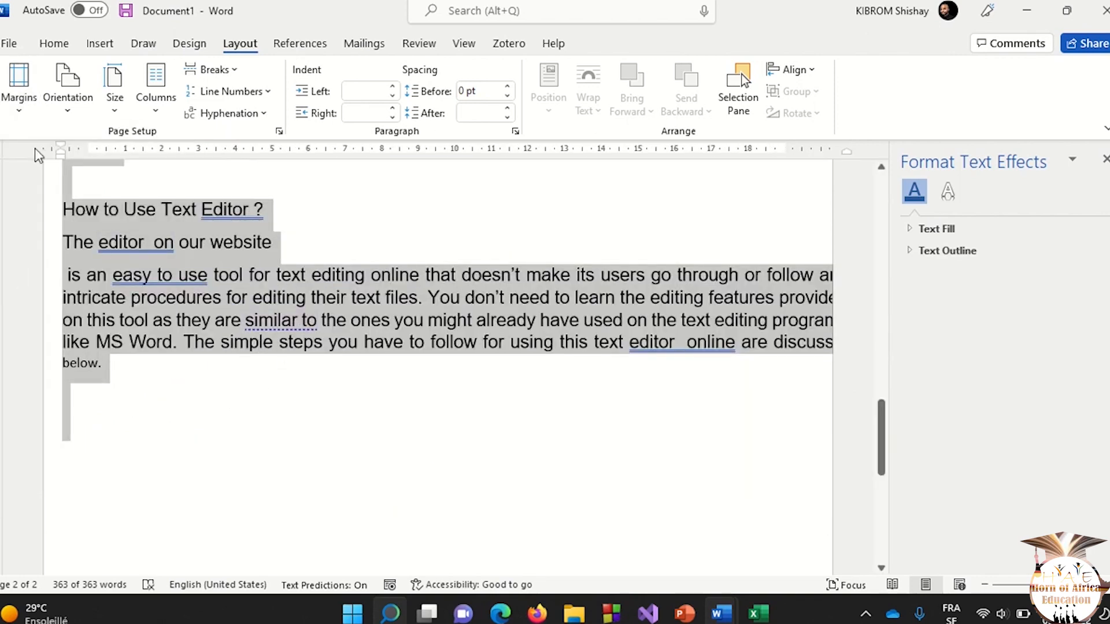
Apply the Normal page margins of 2,5 cm on all sides to the document, and look over the text.
{"action": "left_click", "coordinate": [19, 92]}
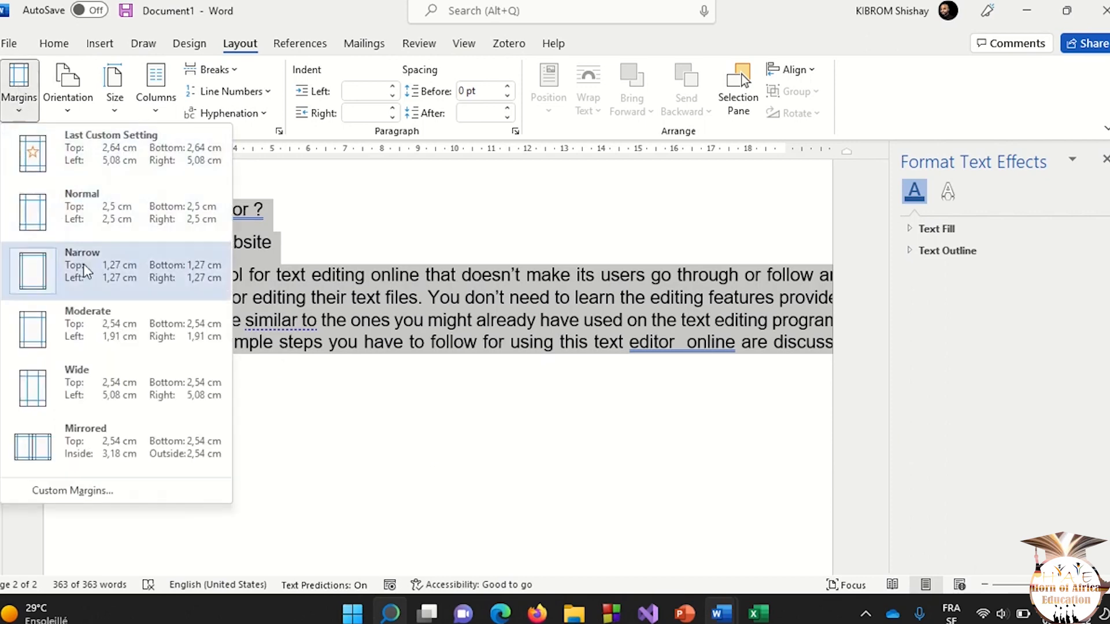
{"action": "left_click", "coordinate": [93, 213]}
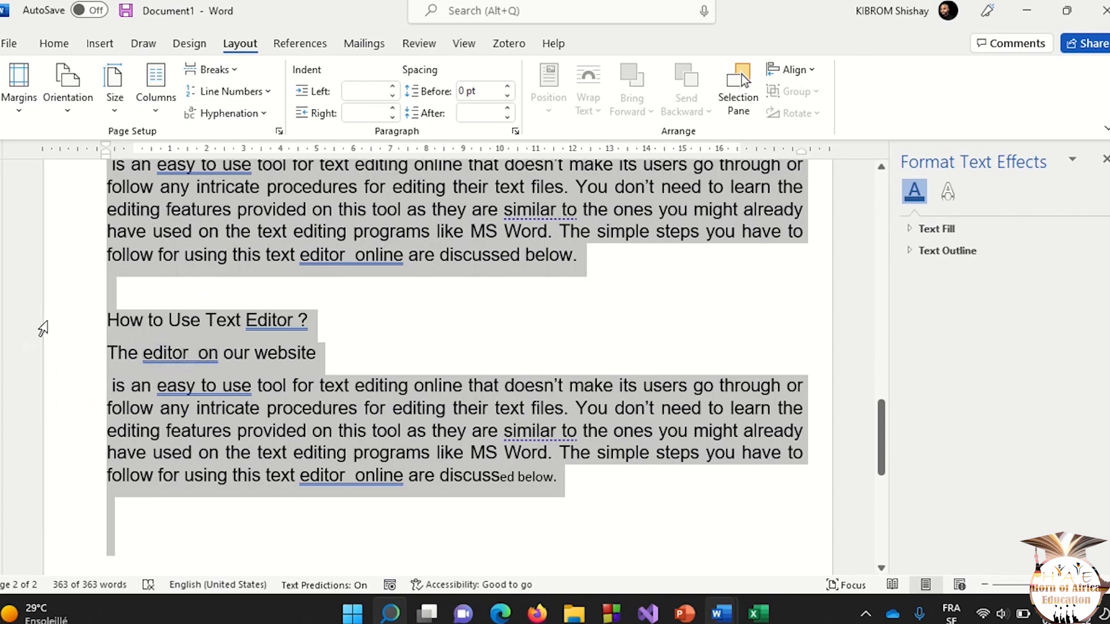
{"action": "scroll", "coordinate": [43, 328], "scroll_direction": "up", "scroll_amount": 10}
{"action": "scroll", "coordinate": [43, 325], "scroll_direction": "down", "scroll_amount": 1}
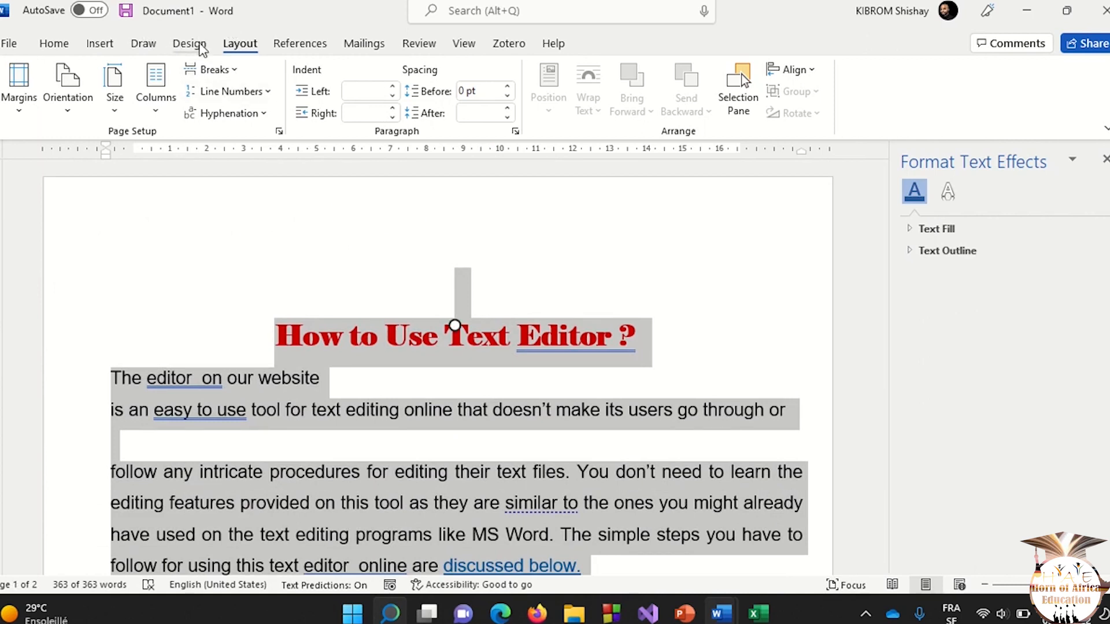
Review the margin, paper and layout settings of the custom page setup, and close it without changes.
{"action": "left_click", "coordinate": [18, 115]}
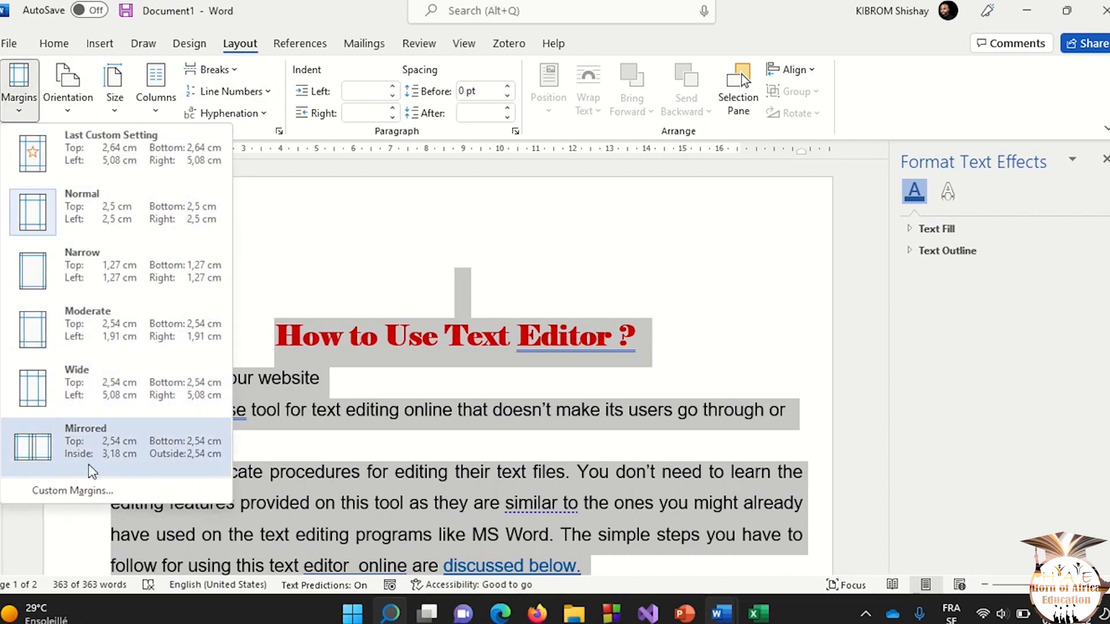
{"action": "left_click", "coordinate": [82, 492]}
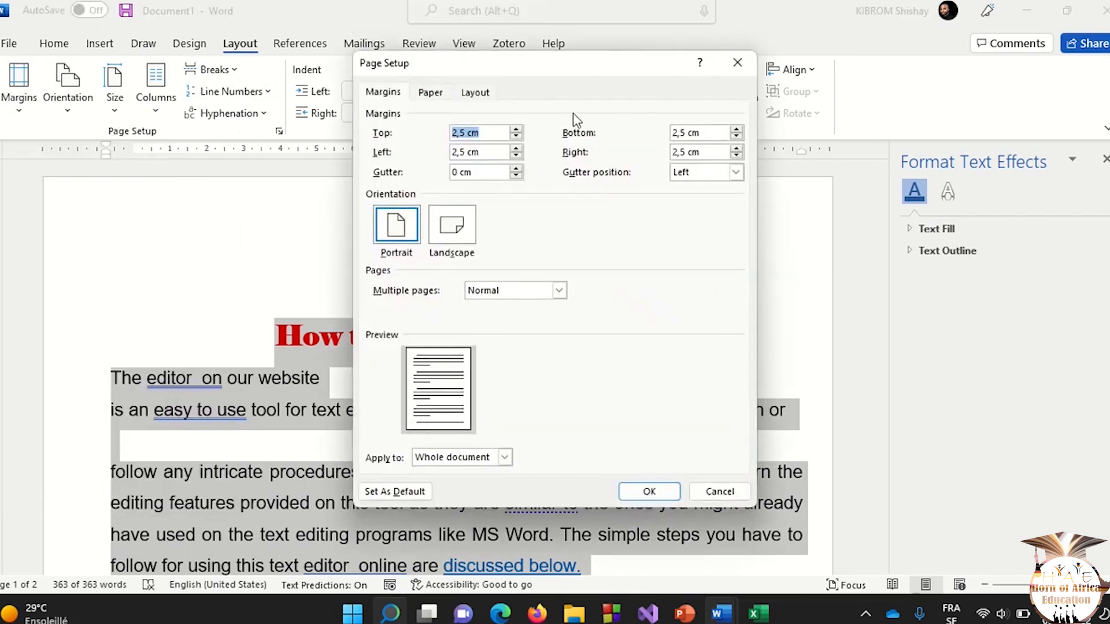
{"action": "left_click", "coordinate": [431, 94]}
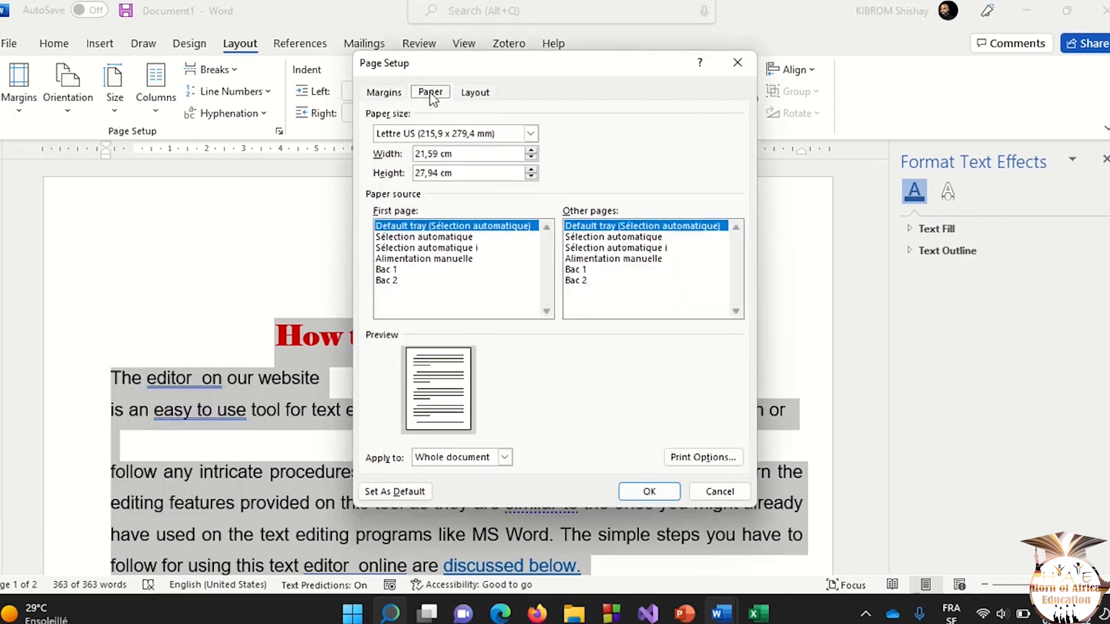
{"action": "left_click", "coordinate": [480, 94]}
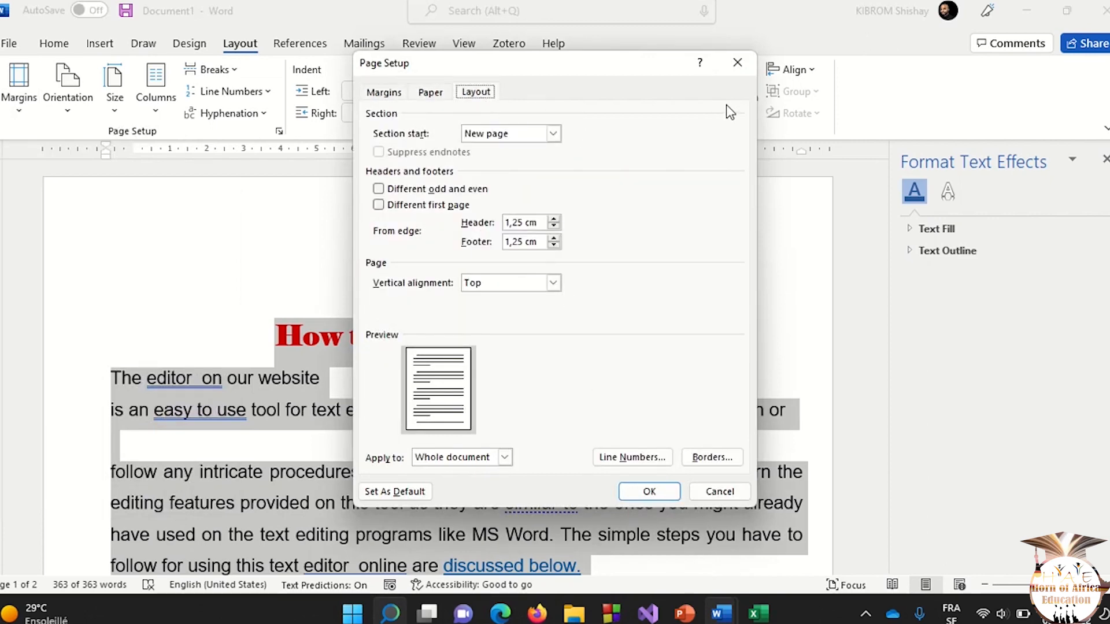
{"action": "left_click", "coordinate": [744, 72]}
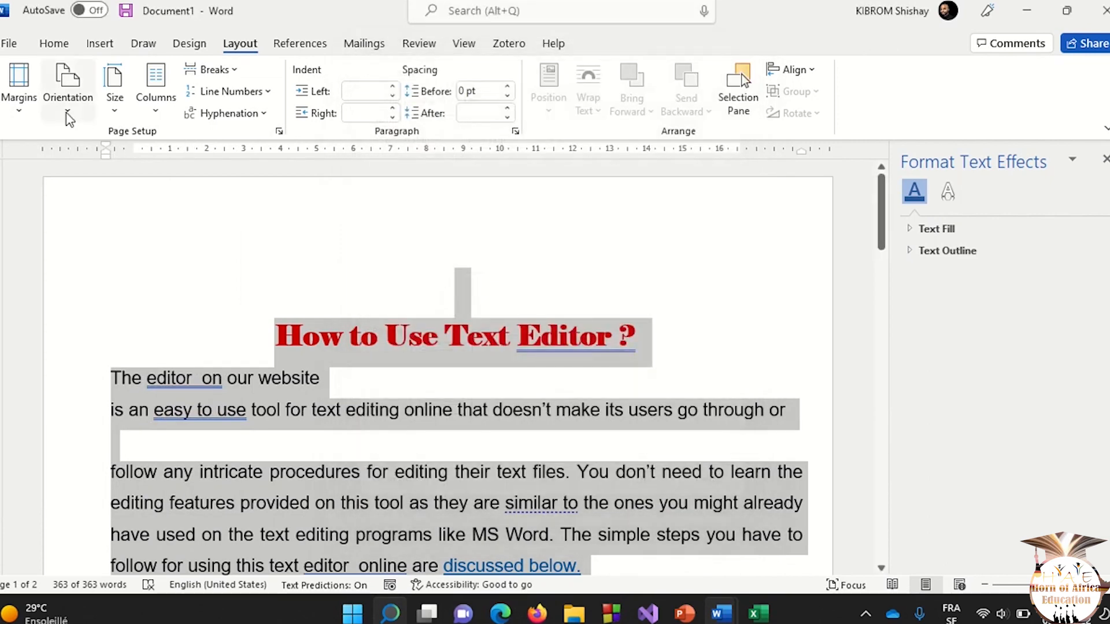
Show the page orientation choices, and look through the flyer pages in Document3 up to the dog picture.
{"action": "left_click", "coordinate": [68, 112]}
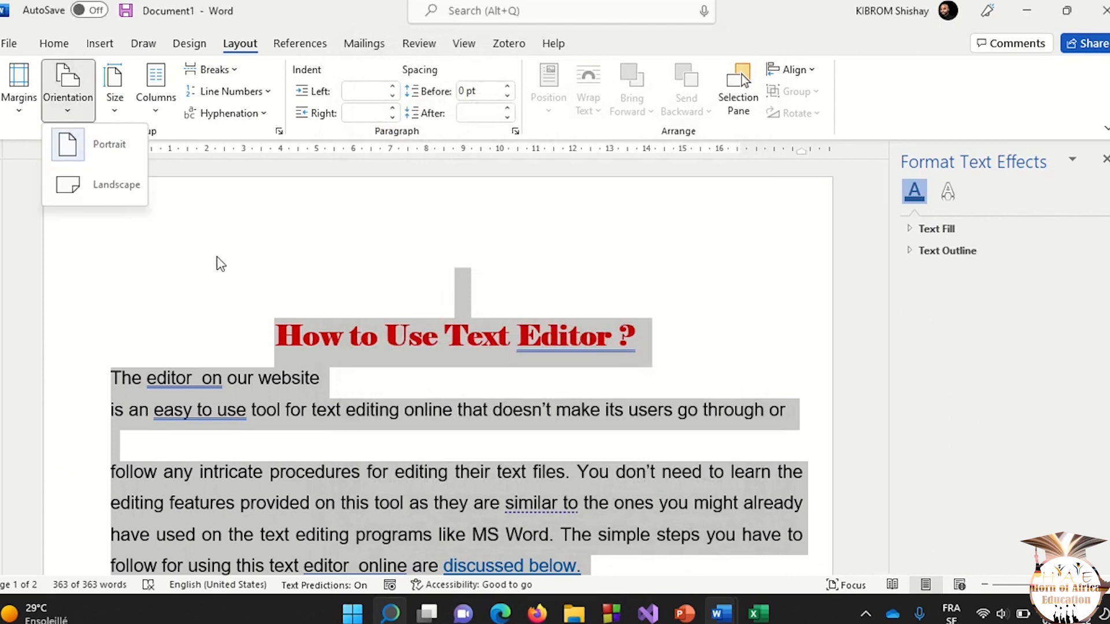
{"action": "mouse_move", "coordinate": [721, 612]}
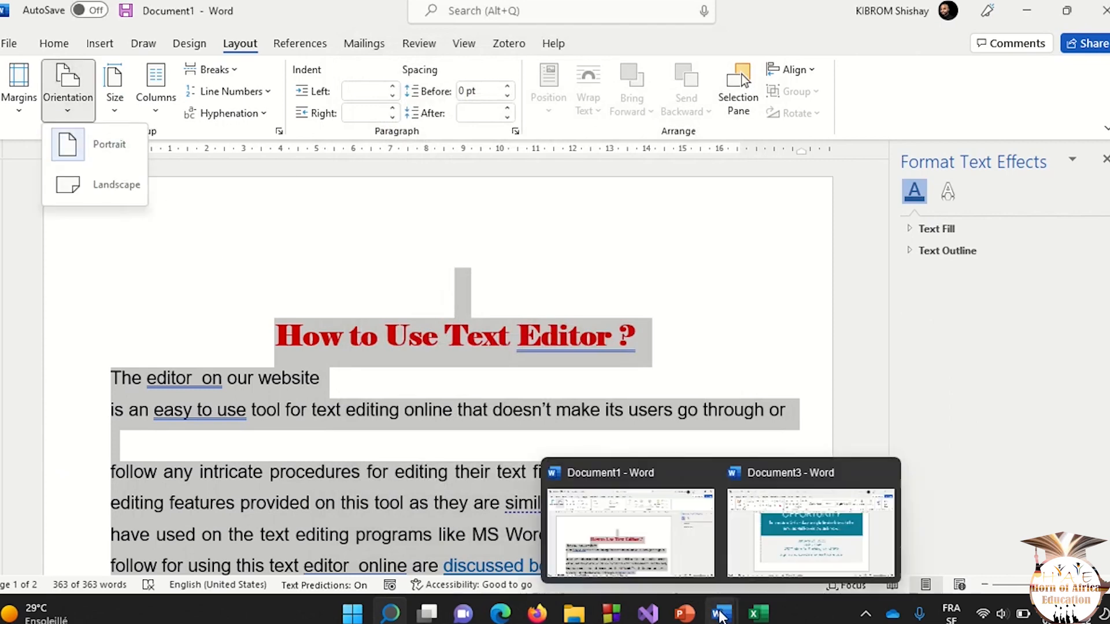
{"action": "left_click", "coordinate": [785, 548]}
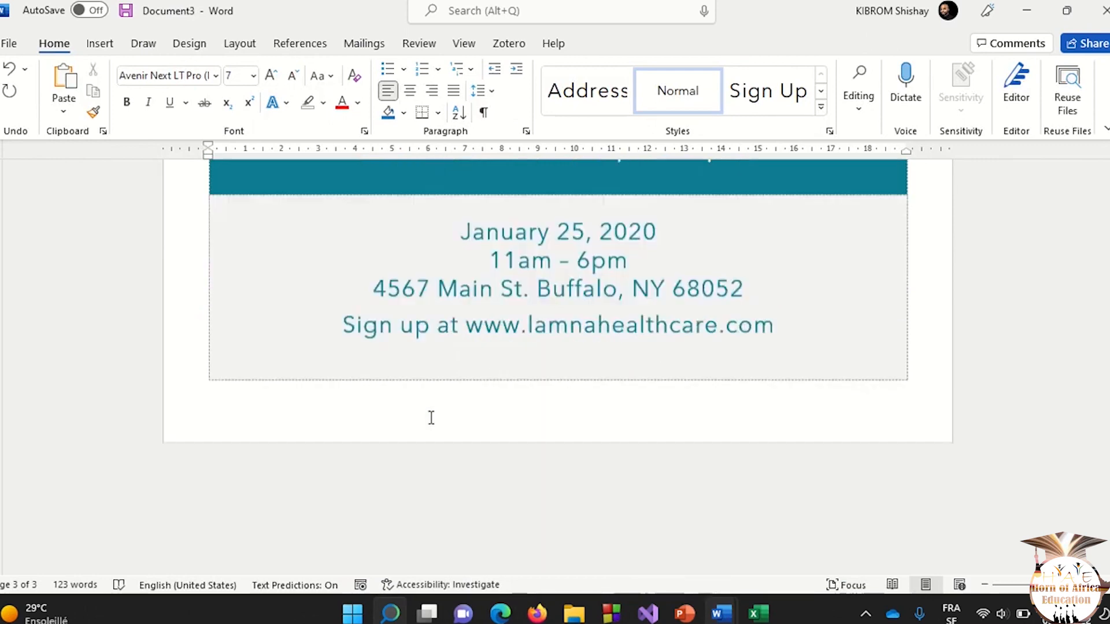
{"action": "scroll", "coordinate": [431, 418], "scroll_direction": "up", "scroll_amount": 8}
{"action": "scroll", "coordinate": [431, 417], "scroll_direction": "up", "scroll_amount": 6}
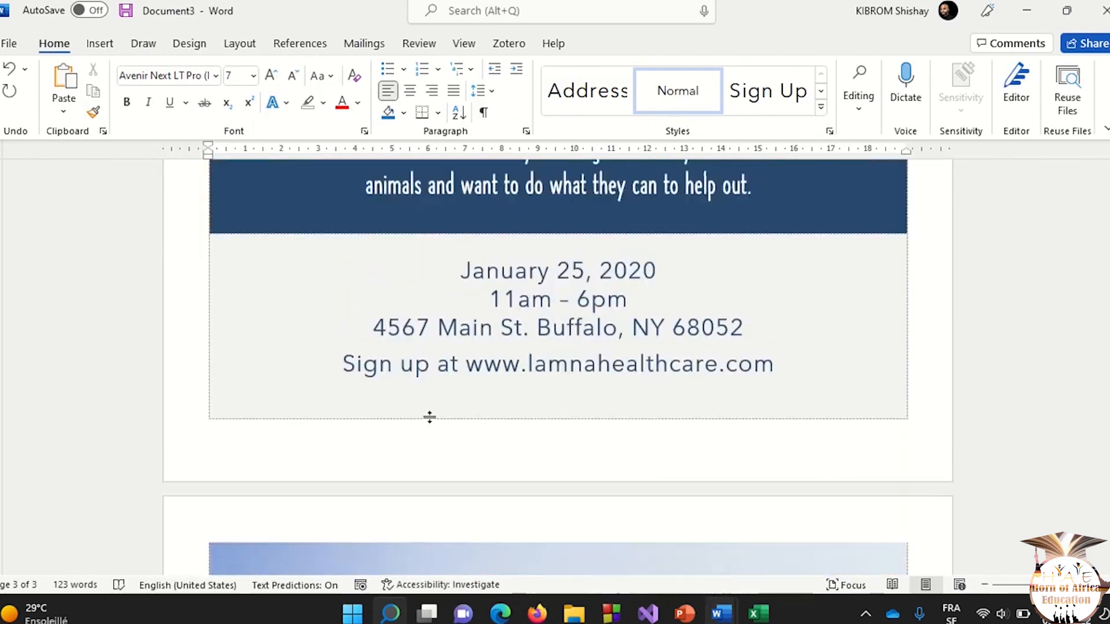
{"action": "left_click", "coordinate": [435, 415]}
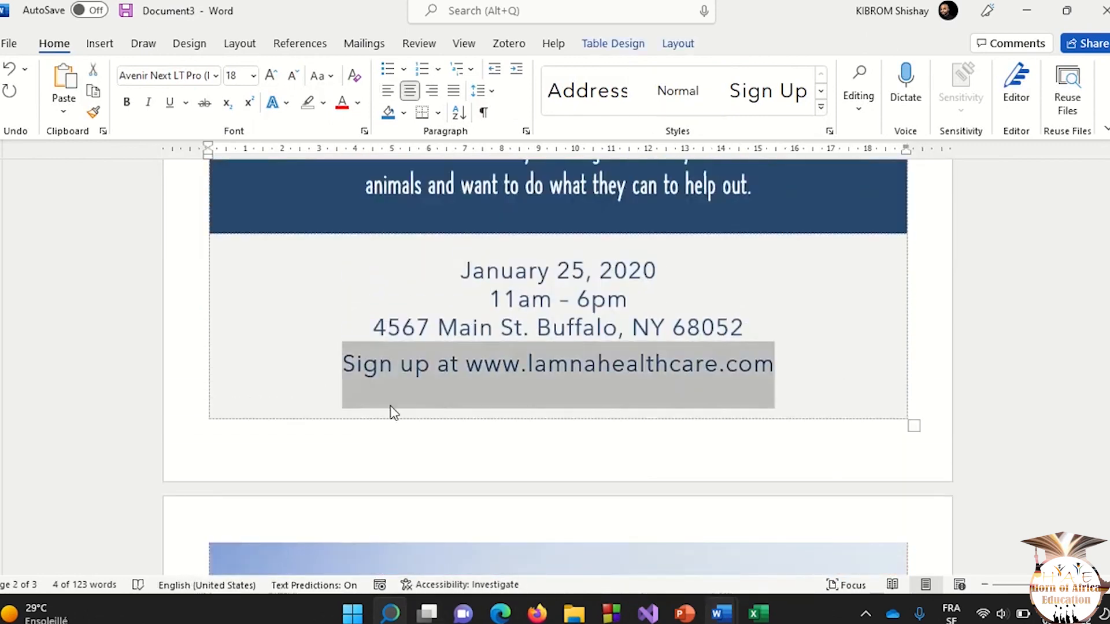
{"action": "scroll", "coordinate": [390, 406], "scroll_direction": "up", "scroll_amount": 11}
{"action": "scroll", "coordinate": [390, 405], "scroll_direction": "up", "scroll_amount": 3}
{"action": "scroll", "coordinate": [391, 405], "scroll_direction": "down", "scroll_amount": 8}
{"action": "scroll", "coordinate": [391, 405], "scroll_direction": "up", "scroll_amount": 17}
{"action": "scroll", "coordinate": [390, 404], "scroll_direction": "up", "scroll_amount": 5}
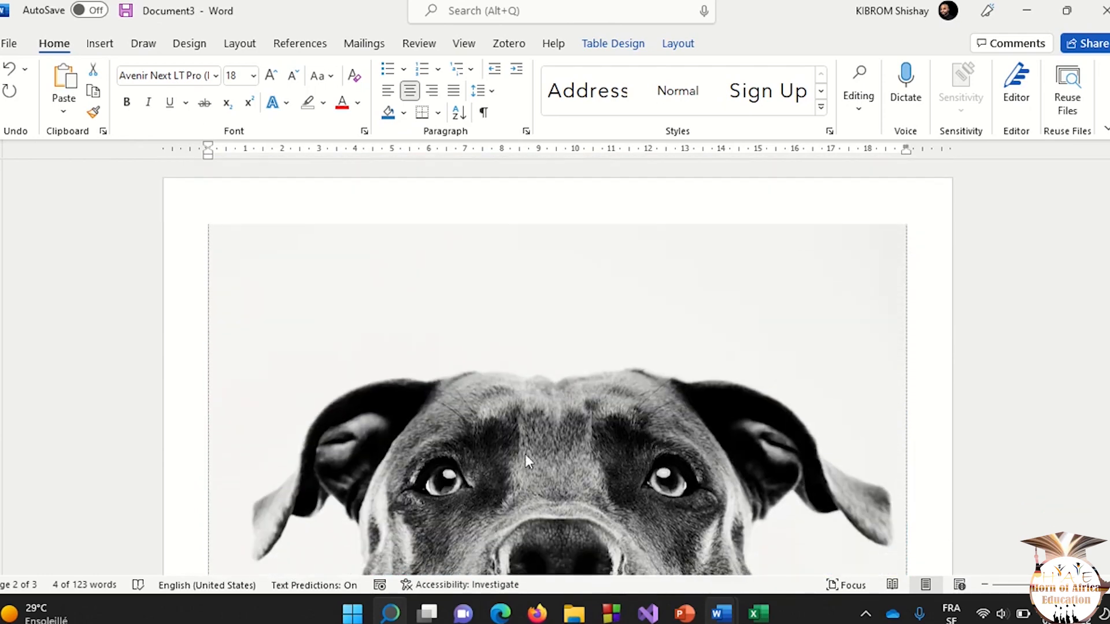
Return to Document1 and select the text from the "How to Use Text Editor ?" heading below the numbered list through the last such heading.
{"action": "left_click", "coordinate": [724, 616]}
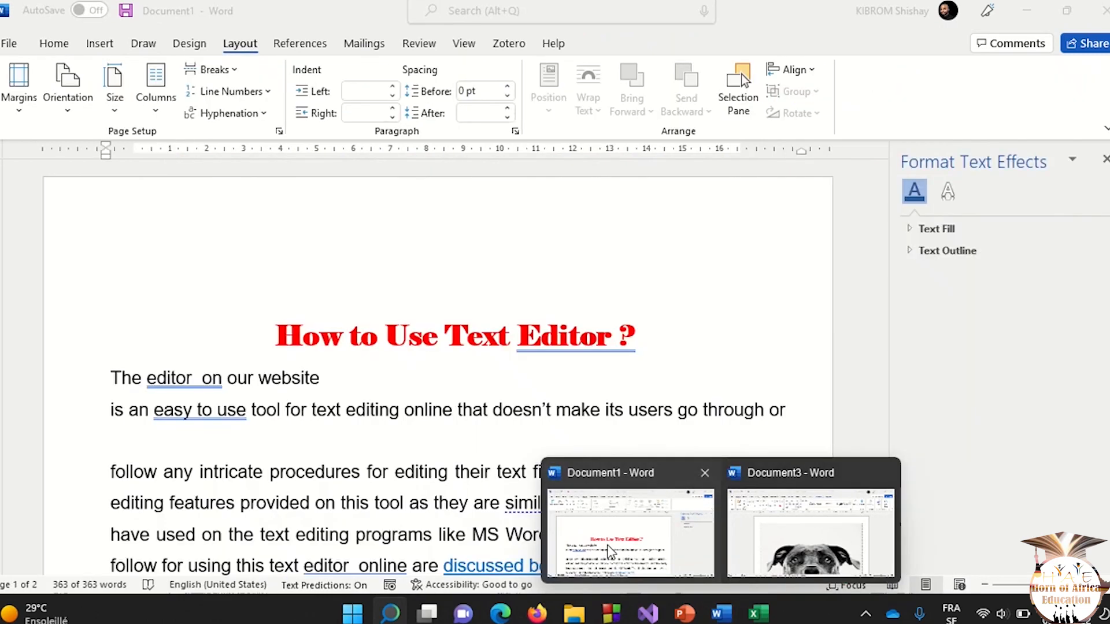
{"action": "left_click", "coordinate": [608, 545]}
{"action": "scroll", "coordinate": [355, 459], "scroll_direction": "down", "scroll_amount": 15}
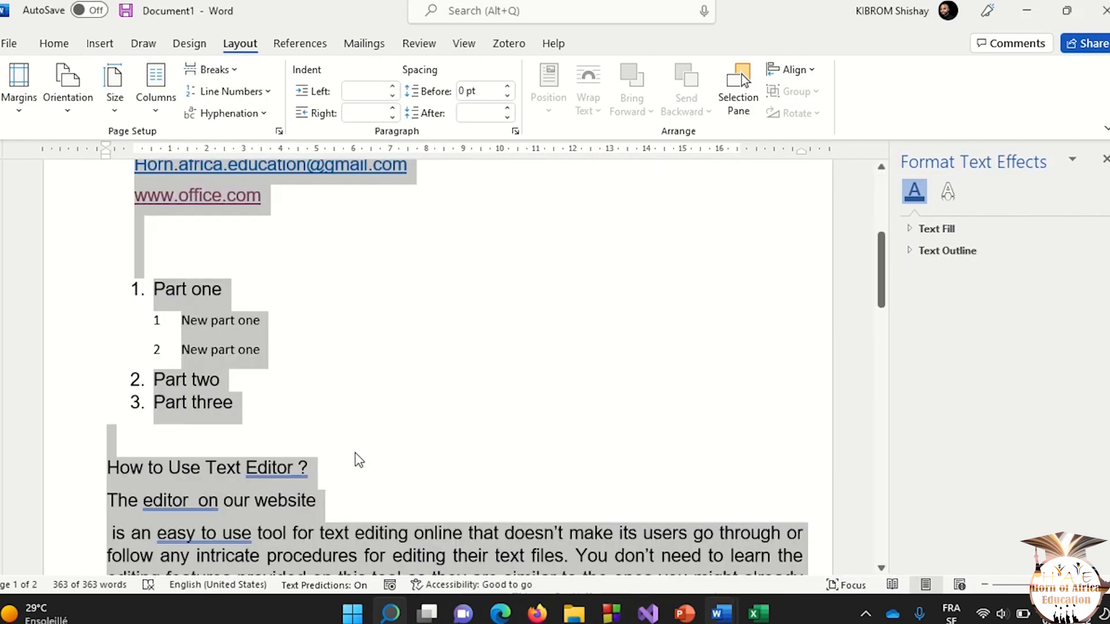
{"action": "scroll", "coordinate": [359, 461], "scroll_direction": "down", "scroll_amount": 3}
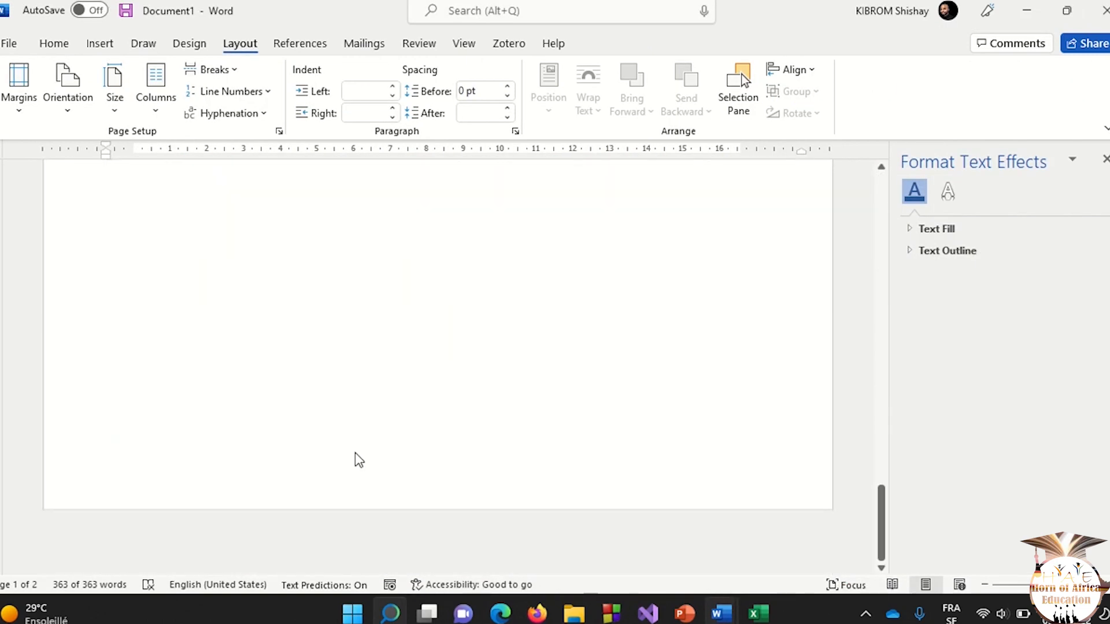
{"action": "scroll", "coordinate": [359, 461], "scroll_direction": "up", "scroll_amount": 8}
{"action": "scroll", "coordinate": [355, 460], "scroll_direction": "up", "scroll_amount": 5}
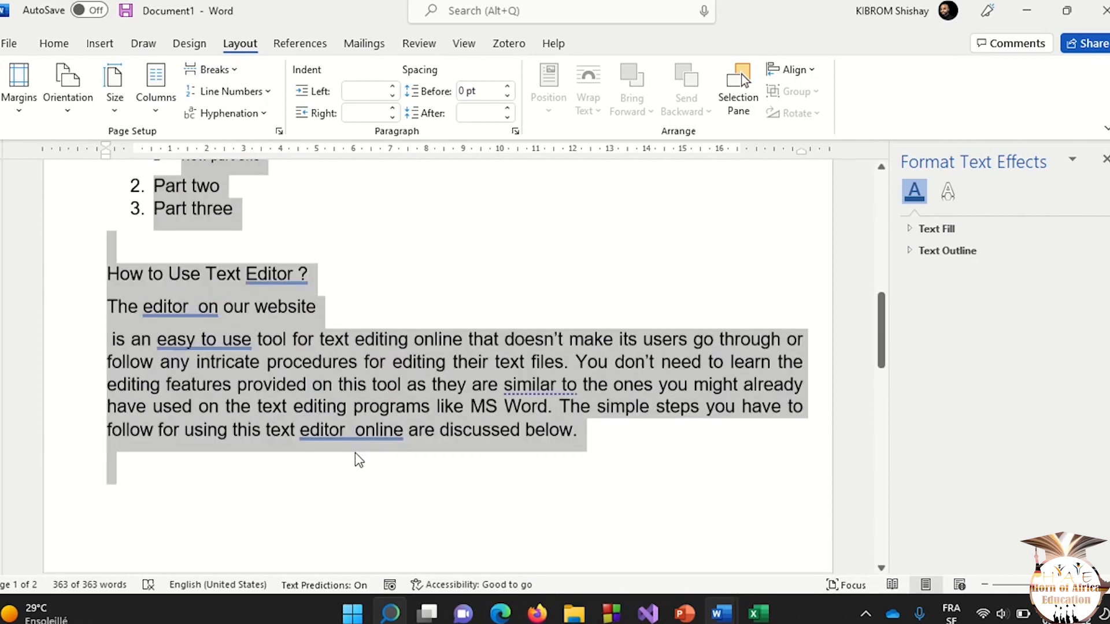
{"action": "left_click", "coordinate": [362, 318]}
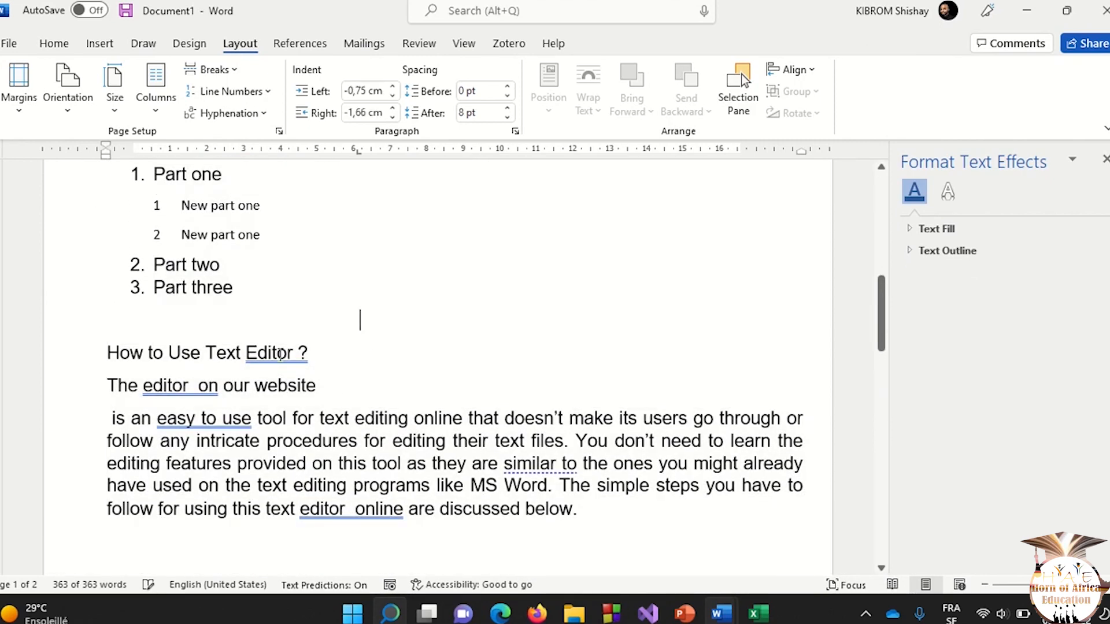
{"action": "left_click_drag", "start_coordinate": [107, 350], "coordinate": [428, 117]}
{"action": "left_click_drag", "start_coordinate": [551, 278], "coordinate": [718, 565]}
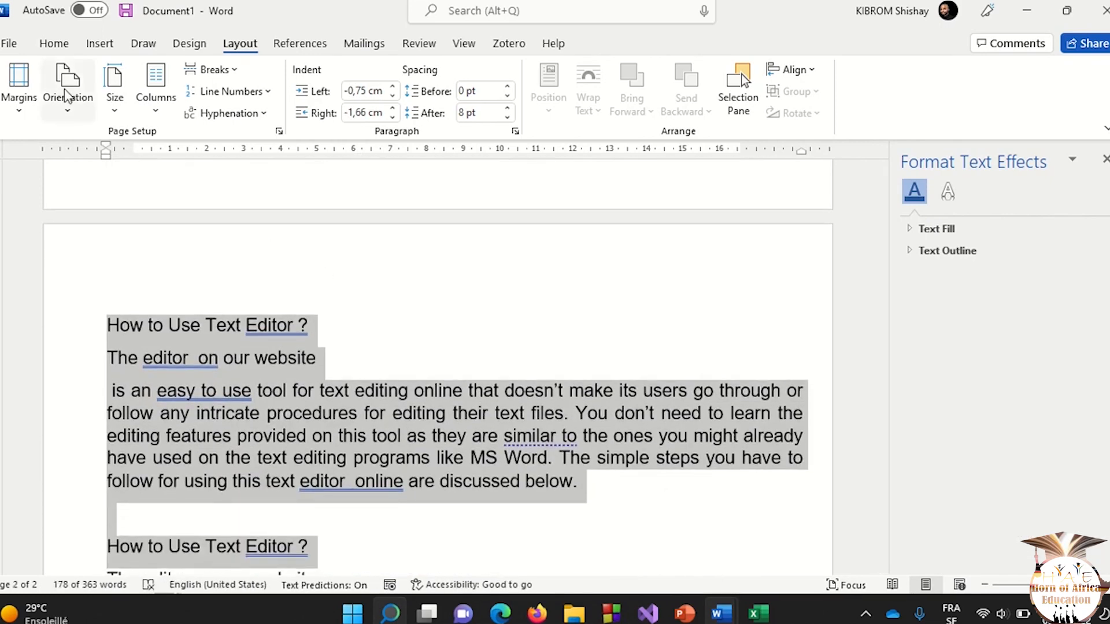
Set the page orientation to Landscape, and look over the rearranged pages.
{"action": "left_click", "coordinate": [72, 110]}
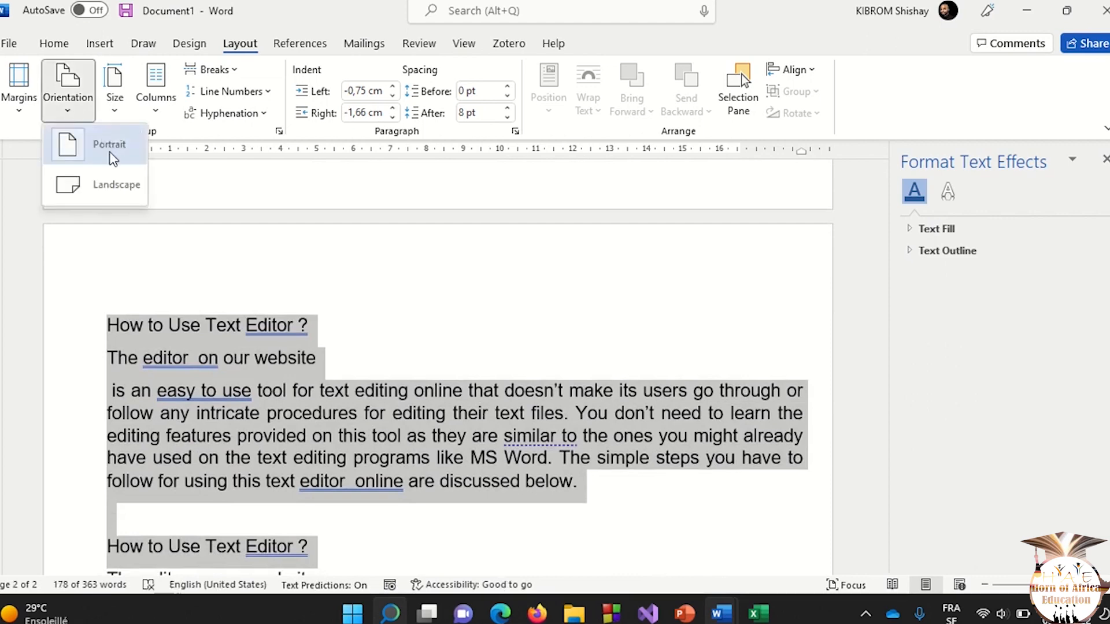
{"action": "left_click", "coordinate": [109, 196]}
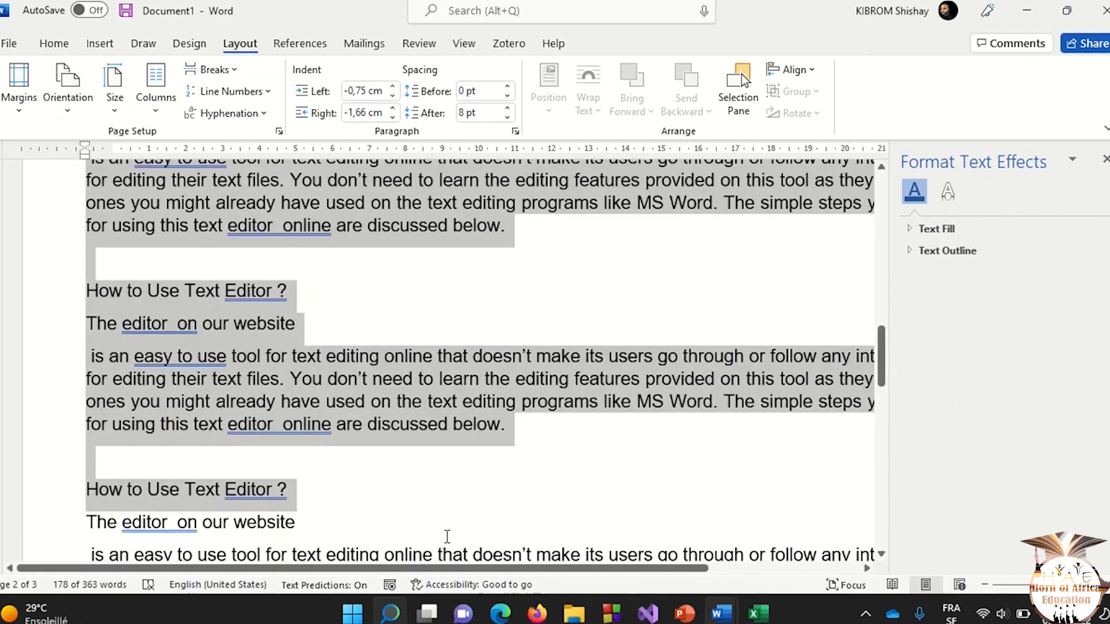
{"action": "scroll", "coordinate": [718, 434], "scroll_direction": "down", "scroll_amount": 2}
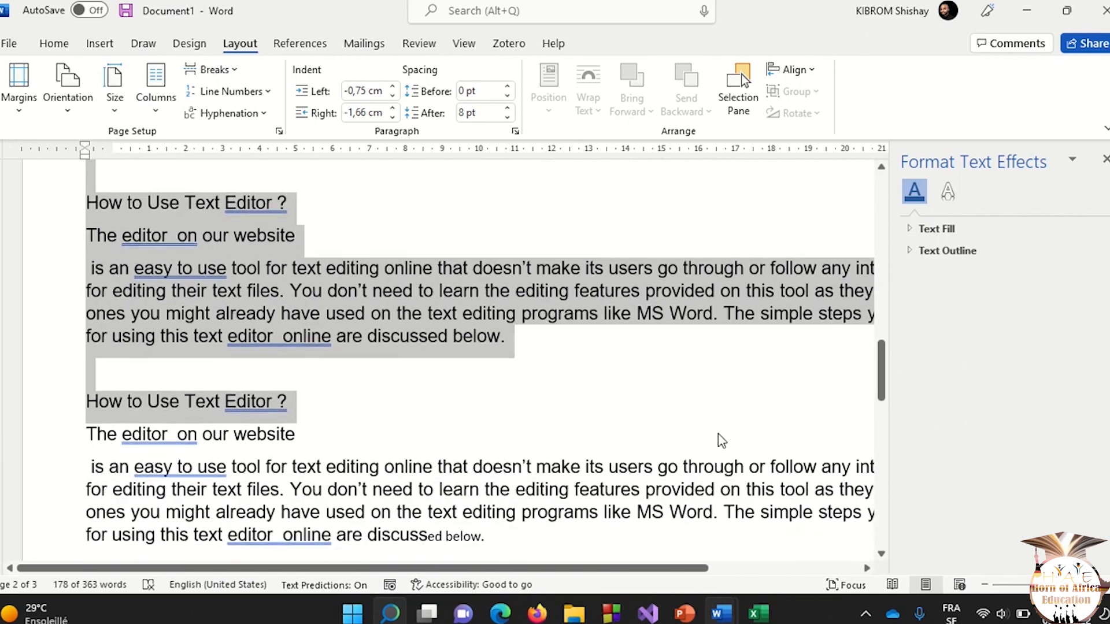
{"action": "scroll", "coordinate": [719, 434], "scroll_direction": "up", "scroll_amount": 5}
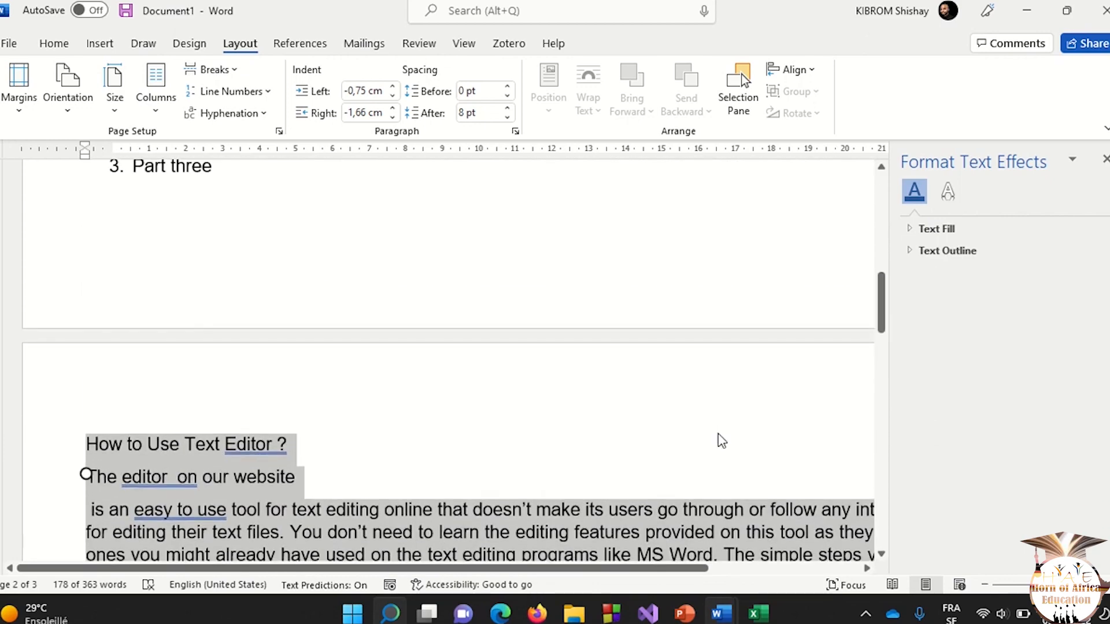
{"action": "scroll", "coordinate": [719, 433], "scroll_direction": "down", "scroll_amount": 7}
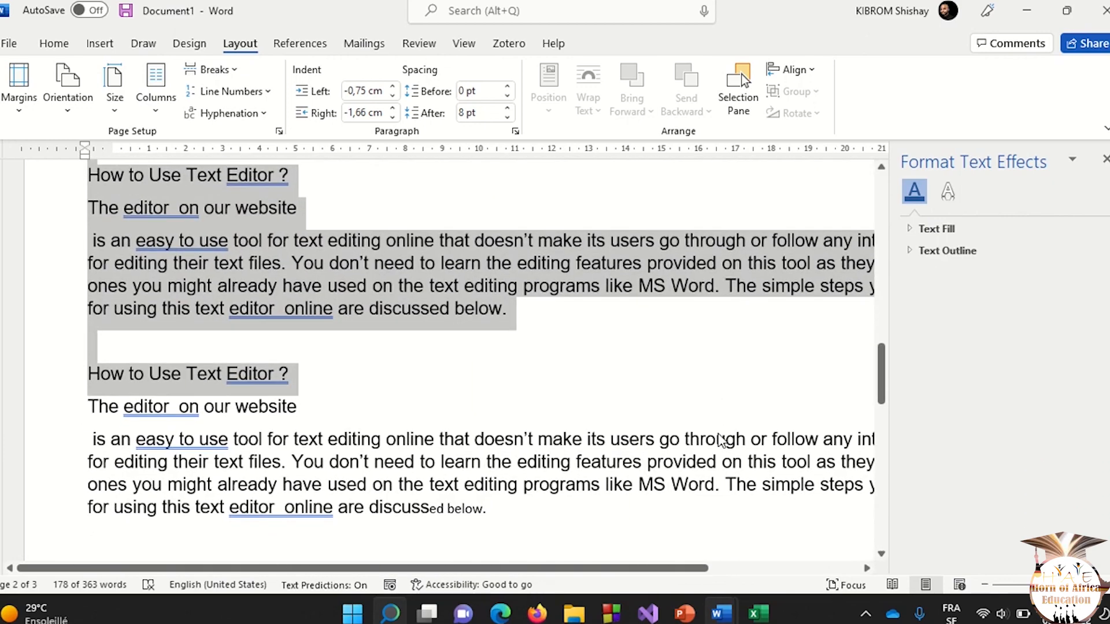
{"action": "scroll", "coordinate": [718, 434], "scroll_direction": "up", "scroll_amount": 7}
{"action": "scroll", "coordinate": [718, 434], "scroll_direction": "right", "scroll_amount": 1}
{"action": "scroll", "coordinate": [479, 338], "scroll_direction": "up", "scroll_amount": 1}
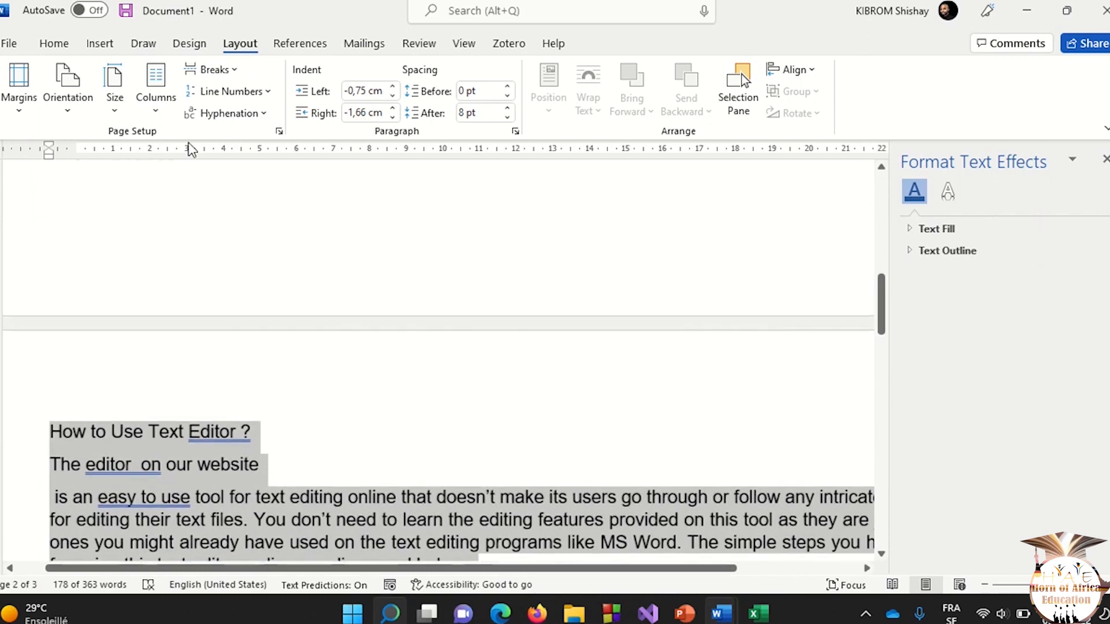
Set the page orientation back to Portrait, and check the pages.
{"action": "left_click", "coordinate": [76, 105]}
{"action": "left_click", "coordinate": [112, 157]}
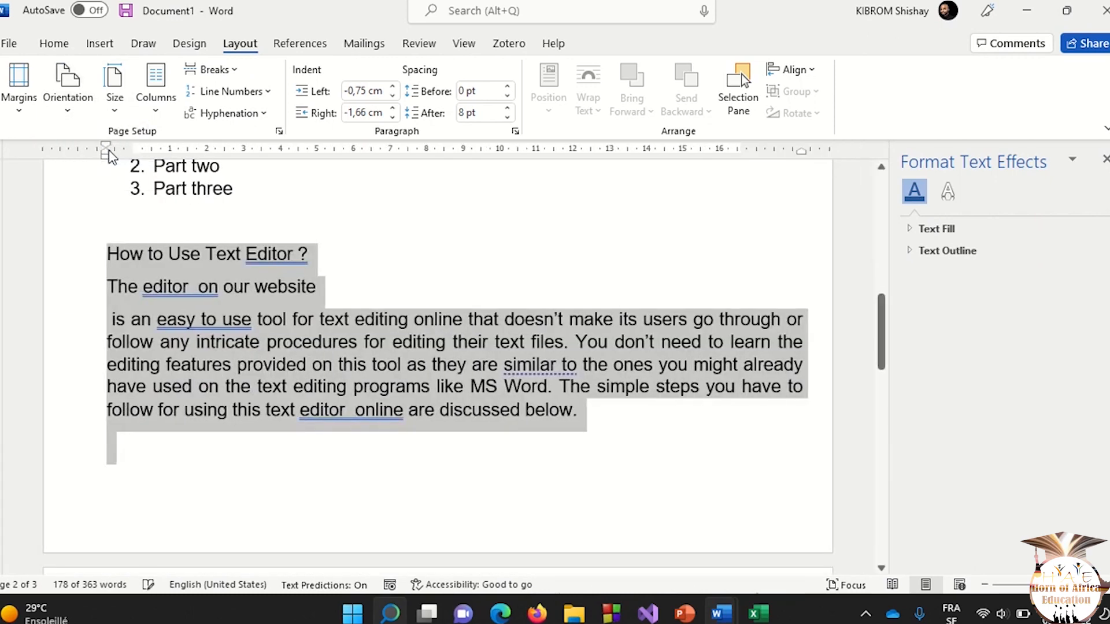
{"action": "scroll", "coordinate": [373, 432], "scroll_direction": "up", "scroll_amount": 2}
{"action": "scroll", "coordinate": [373, 433], "scroll_direction": "down", "scroll_amount": 4}
{"action": "scroll", "coordinate": [373, 433], "scroll_direction": "down", "scroll_amount": 4}
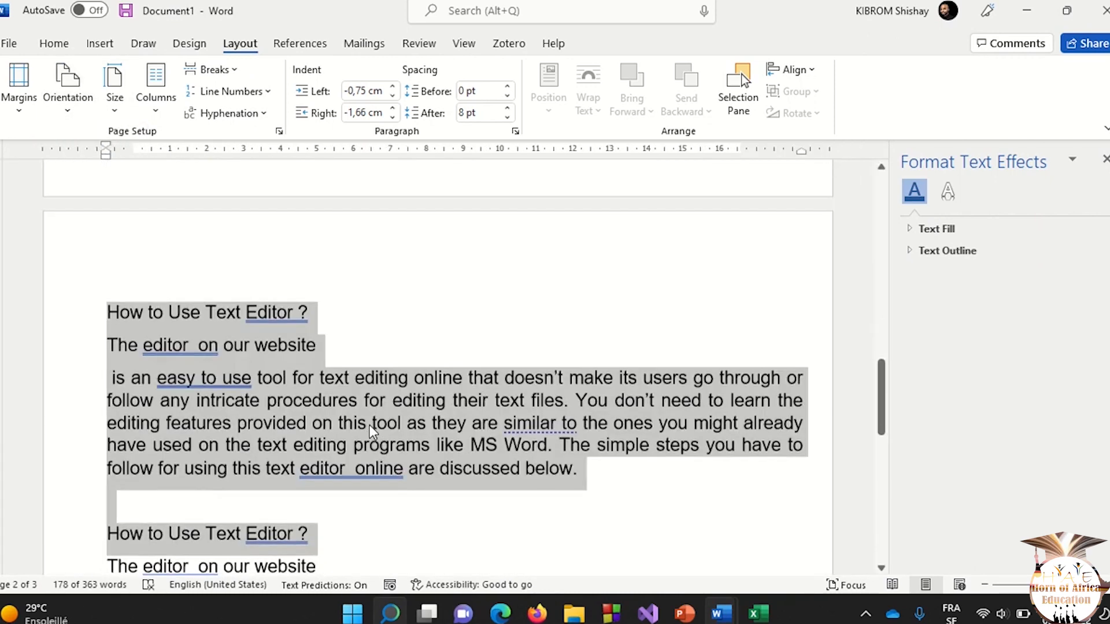
Set the paper size to A4 (21 cm x 29,7 cm), and look over the text.
{"action": "left_click", "coordinate": [114, 114]}
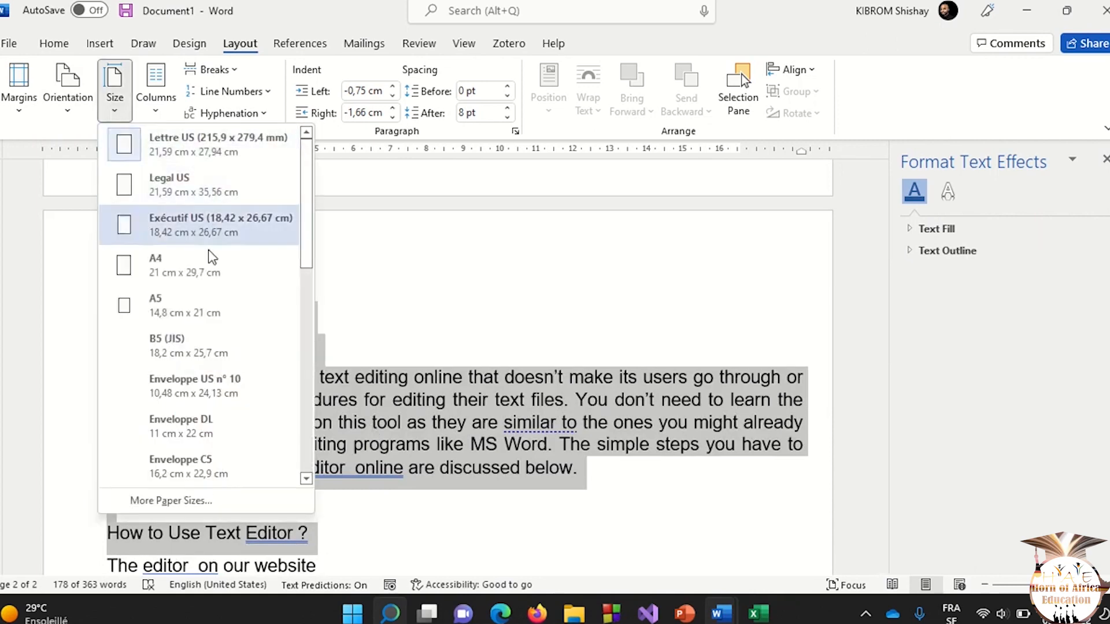
{"action": "left_click", "coordinate": [207, 270]}
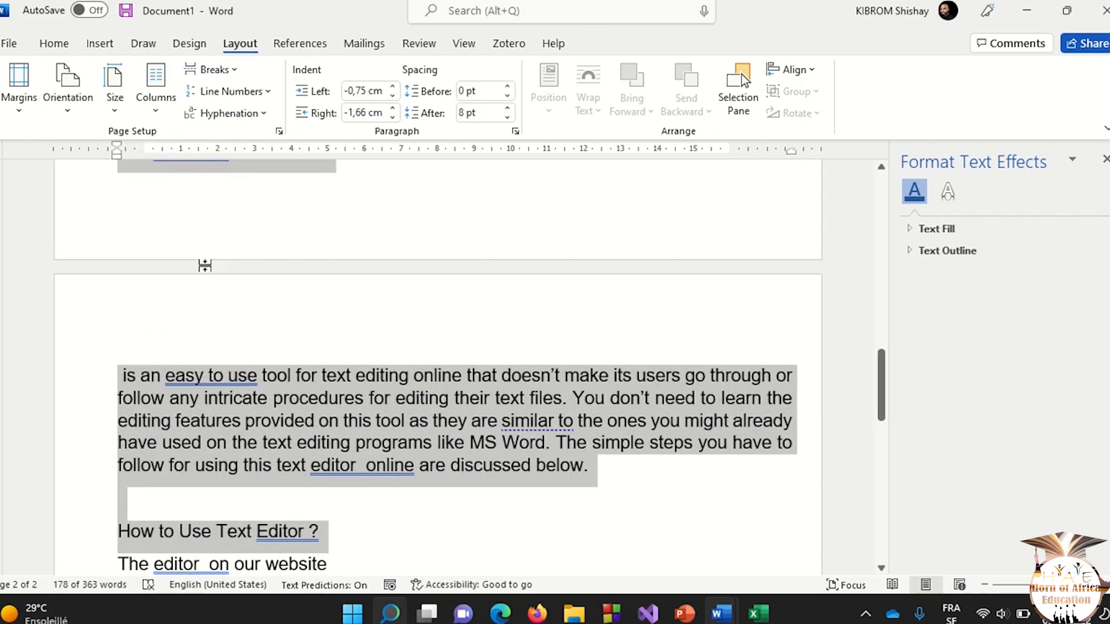
{"action": "scroll", "coordinate": [206, 267], "scroll_direction": "up", "scroll_amount": 5}
{"action": "scroll", "coordinate": [204, 265], "scroll_direction": "up", "scroll_amount": 2}
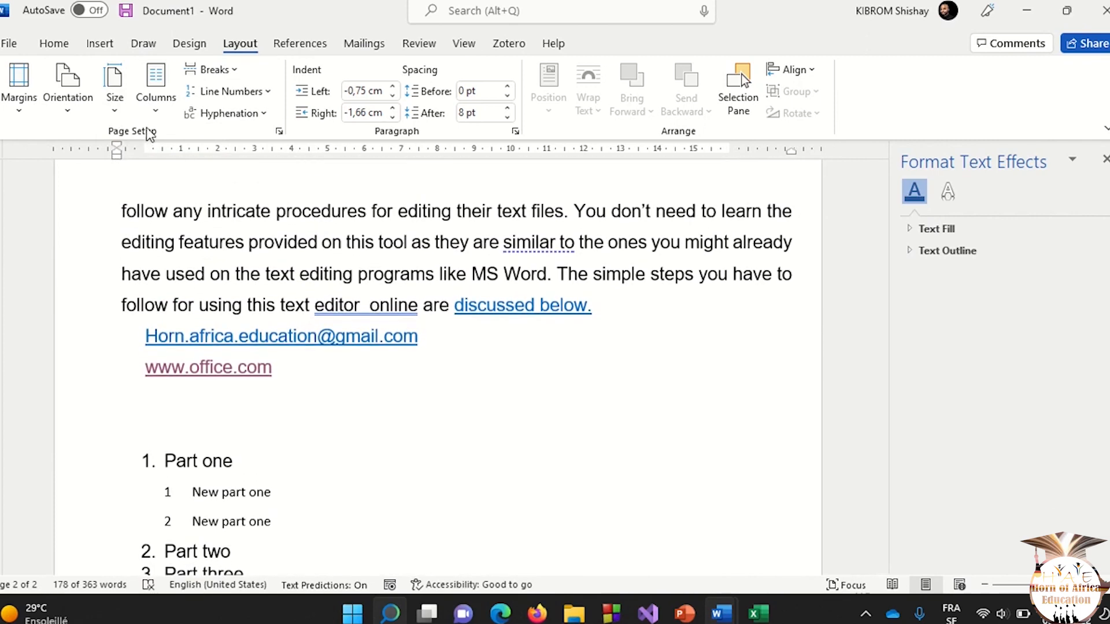
Set the paper size to A5 (14,8 cm x 21 cm), and check the first page.
{"action": "left_click", "coordinate": [121, 113]}
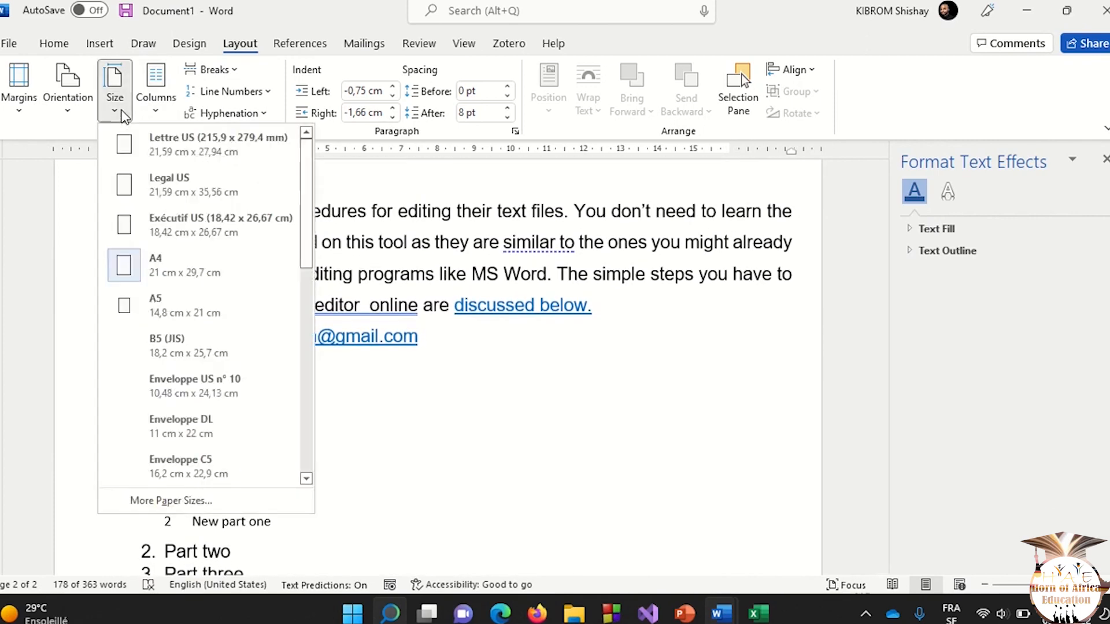
{"action": "left_click", "coordinate": [192, 309]}
{"action": "scroll", "coordinate": [346, 415], "scroll_direction": "up", "scroll_amount": 15}
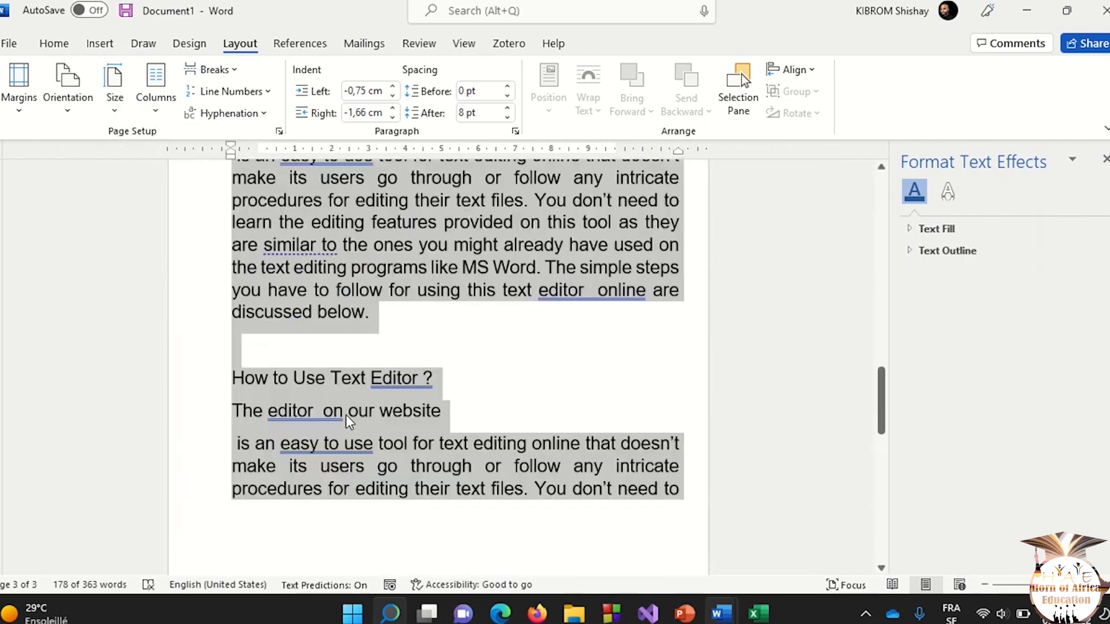
{"action": "scroll", "coordinate": [349, 422], "scroll_direction": "up", "scroll_amount": 1}
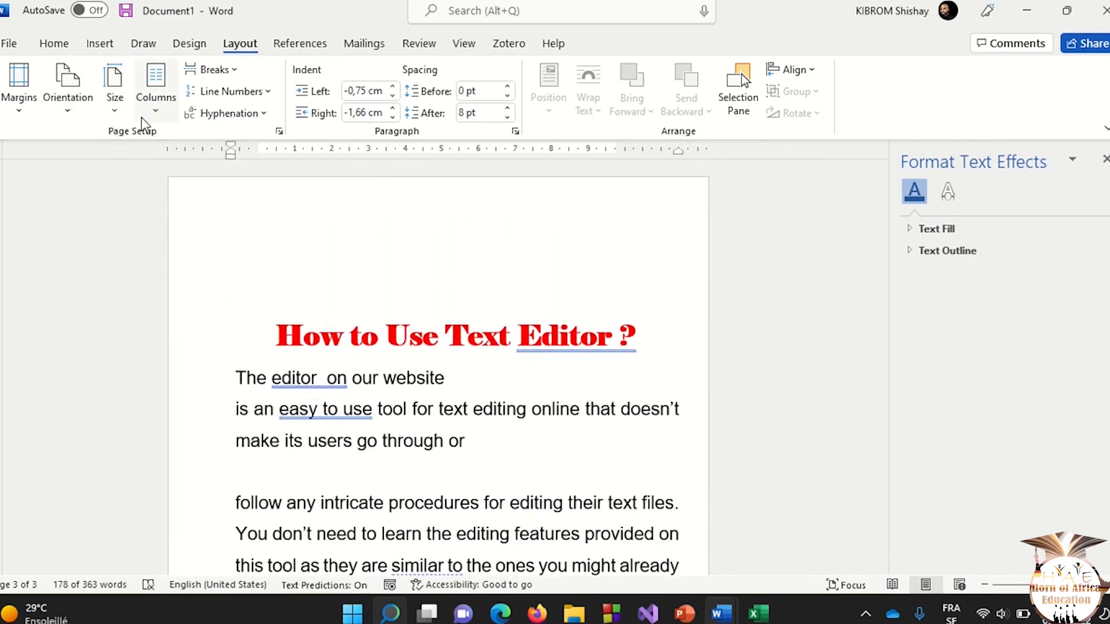
Look through the available paper sizes, and set the whole document's paper size to A4 in the page setup.
{"action": "left_click", "coordinate": [123, 115]}
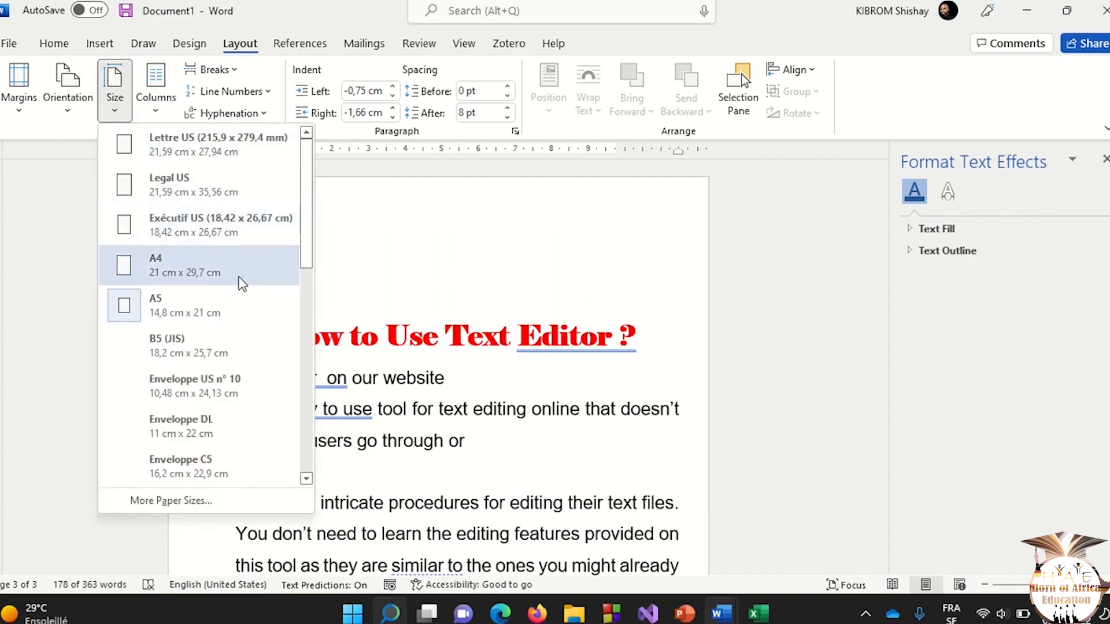
{"action": "scroll", "coordinate": [242, 283], "scroll_direction": "down", "scroll_amount": 5}
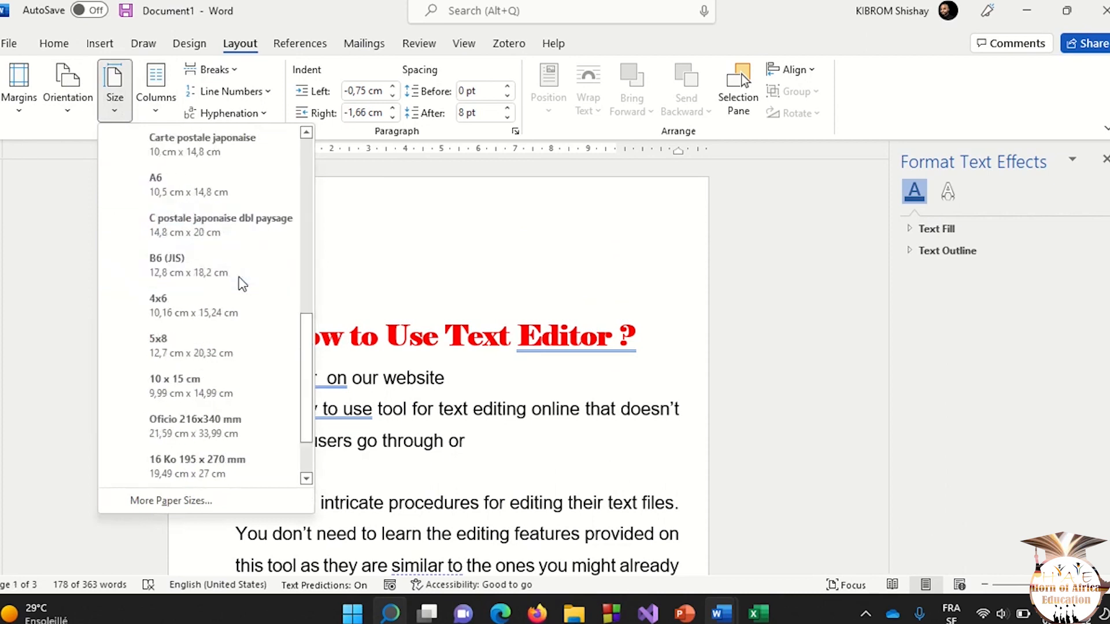
{"action": "scroll", "coordinate": [242, 283], "scroll_direction": "up", "scroll_amount": 5}
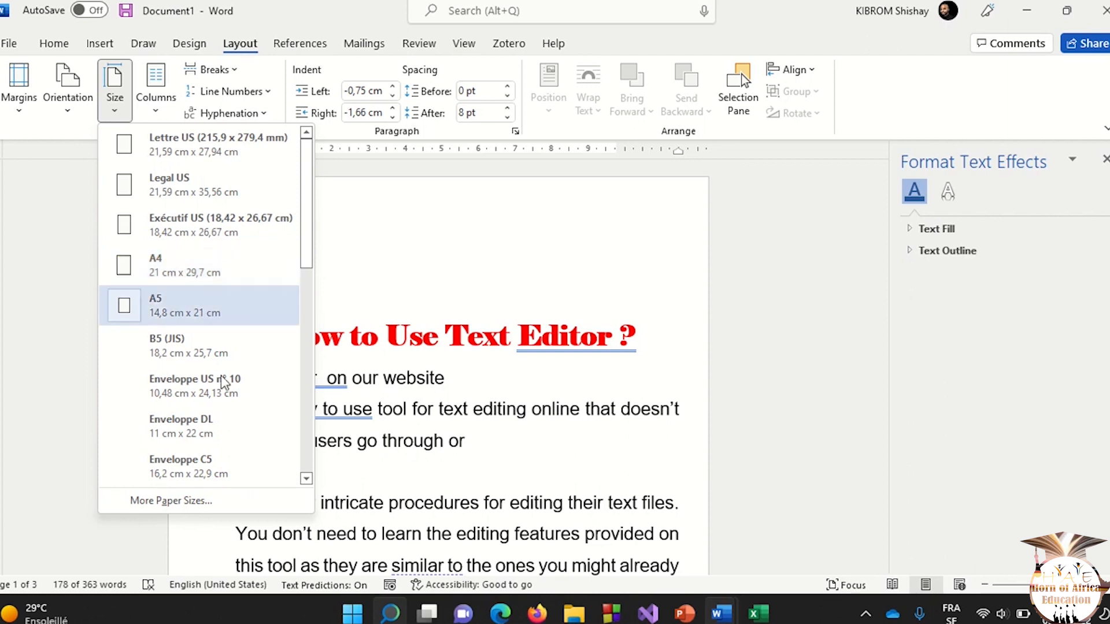
{"action": "left_click", "coordinate": [195, 500]}
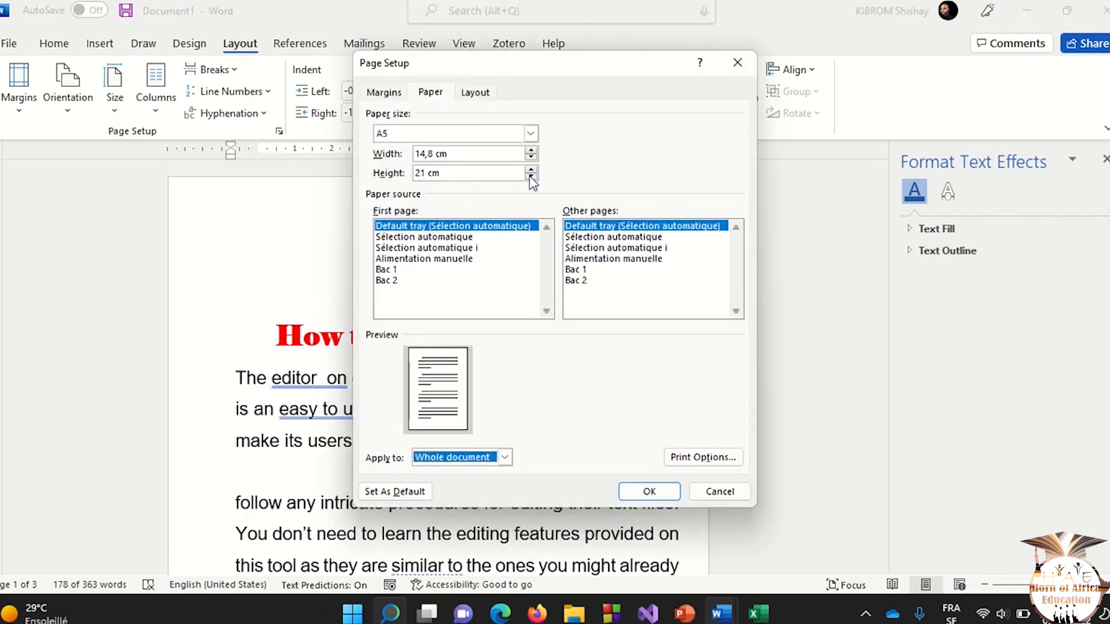
{"action": "left_click", "coordinate": [530, 134]}
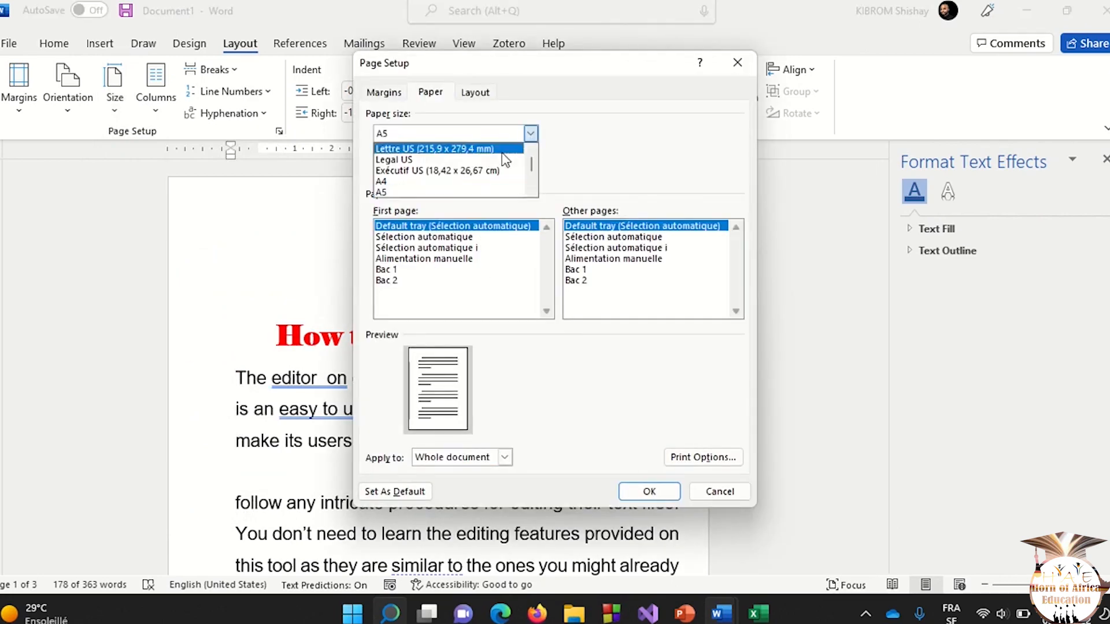
{"action": "left_click", "coordinate": [485, 185]}
{"action": "left_click", "coordinate": [647, 500]}
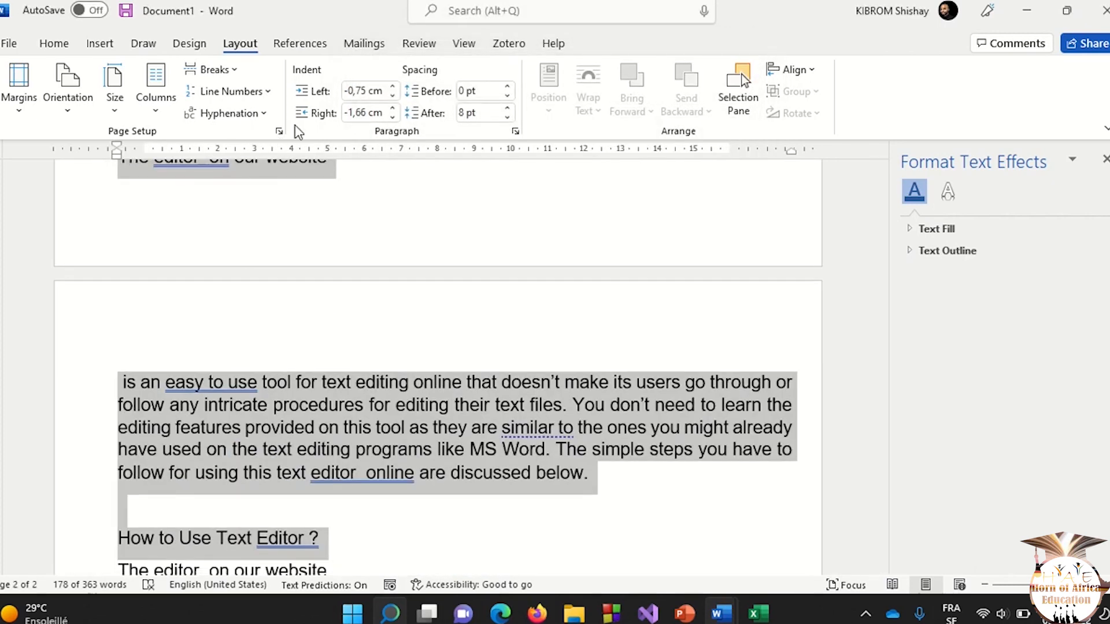
Apply the one-column layout to the selected text, and look over the other column options.
{"action": "left_click", "coordinate": [153, 110]}
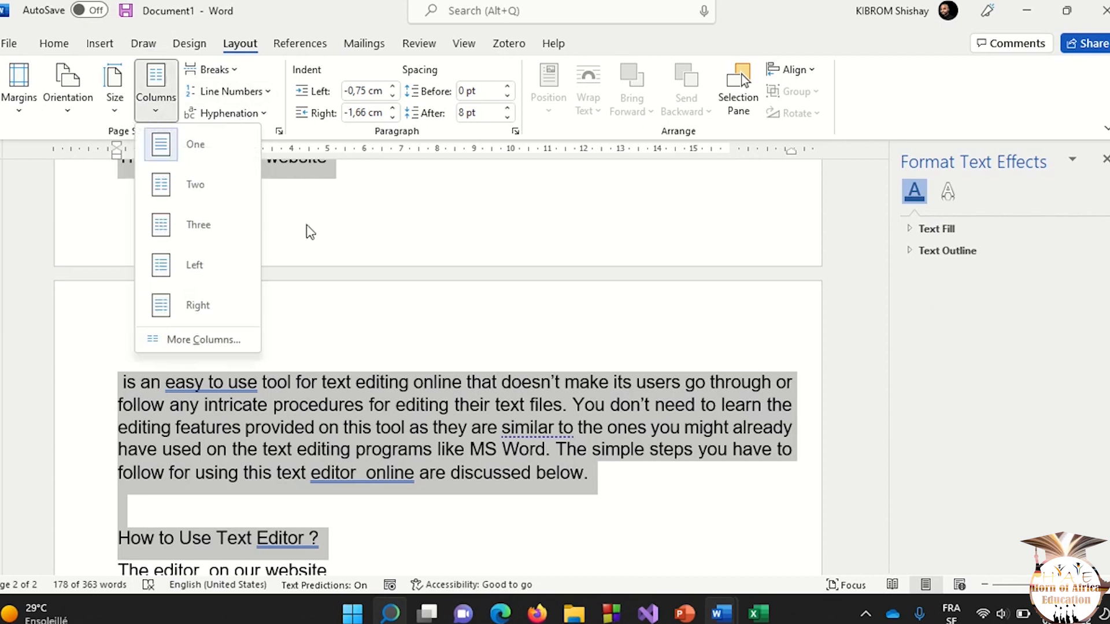
{"action": "left_click", "coordinate": [197, 152]}
{"action": "left_click", "coordinate": [155, 110]}
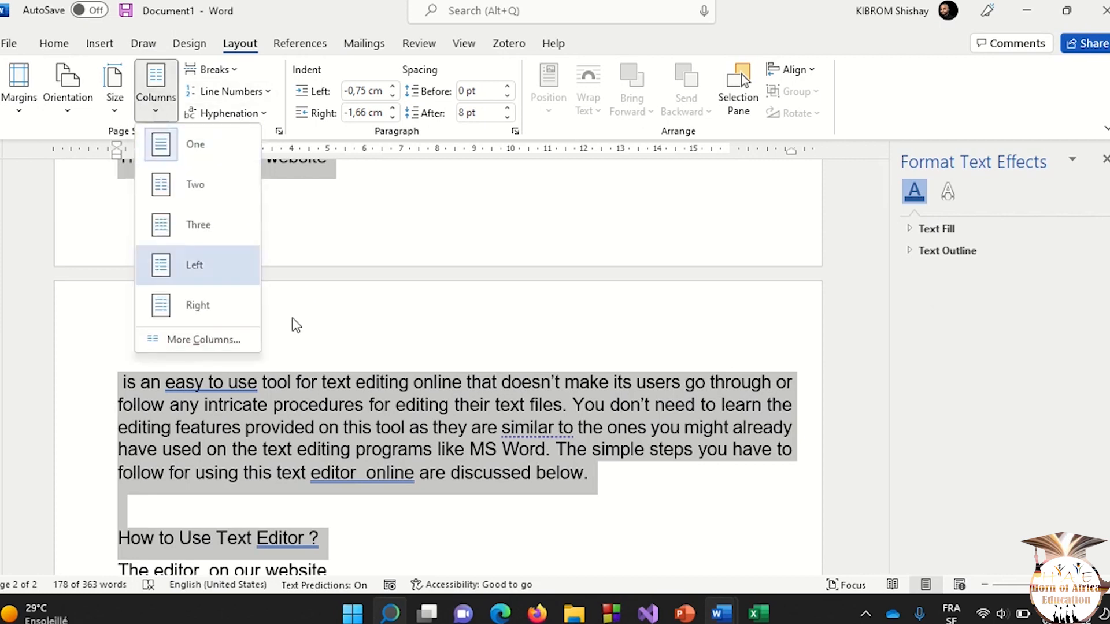
{"action": "left_click", "coordinate": [362, 362]}
Select the entire document text and lay it out in two columns, checking the first page.
{"action": "key", "text": "ctrl+a"}
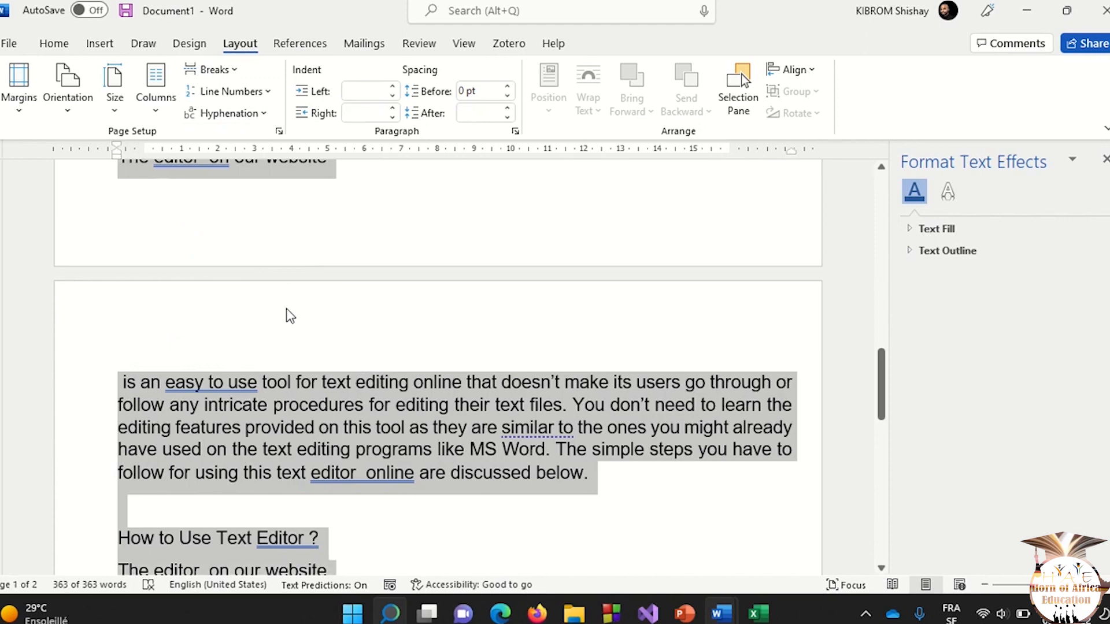
{"action": "left_click", "coordinate": [287, 310]}
{"action": "key", "text": "ctrl+a"}
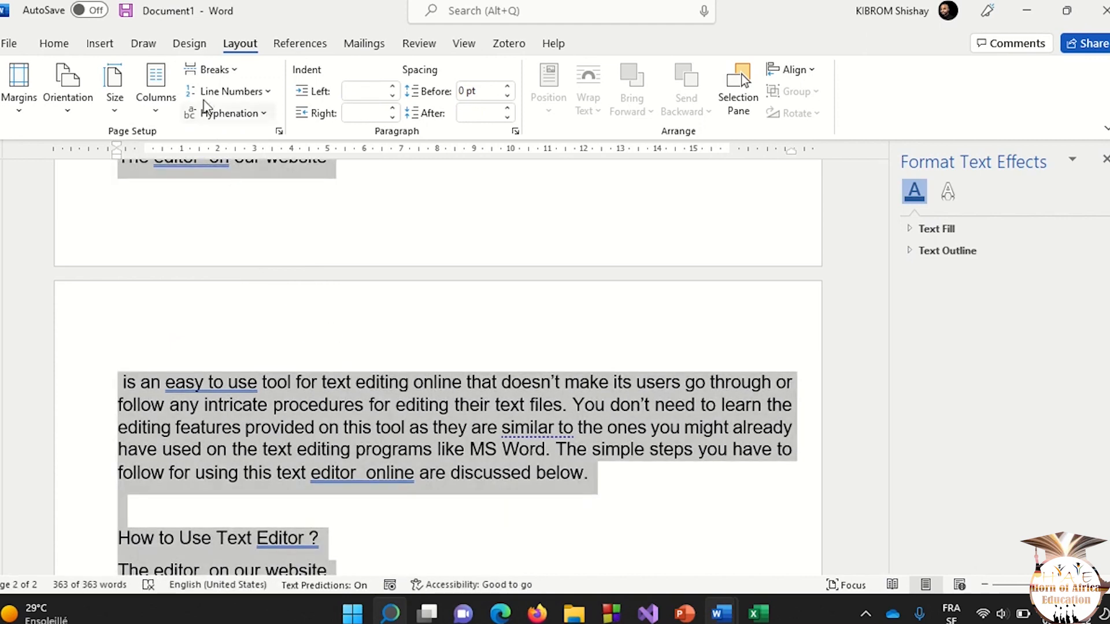
{"action": "left_click", "coordinate": [155, 101]}
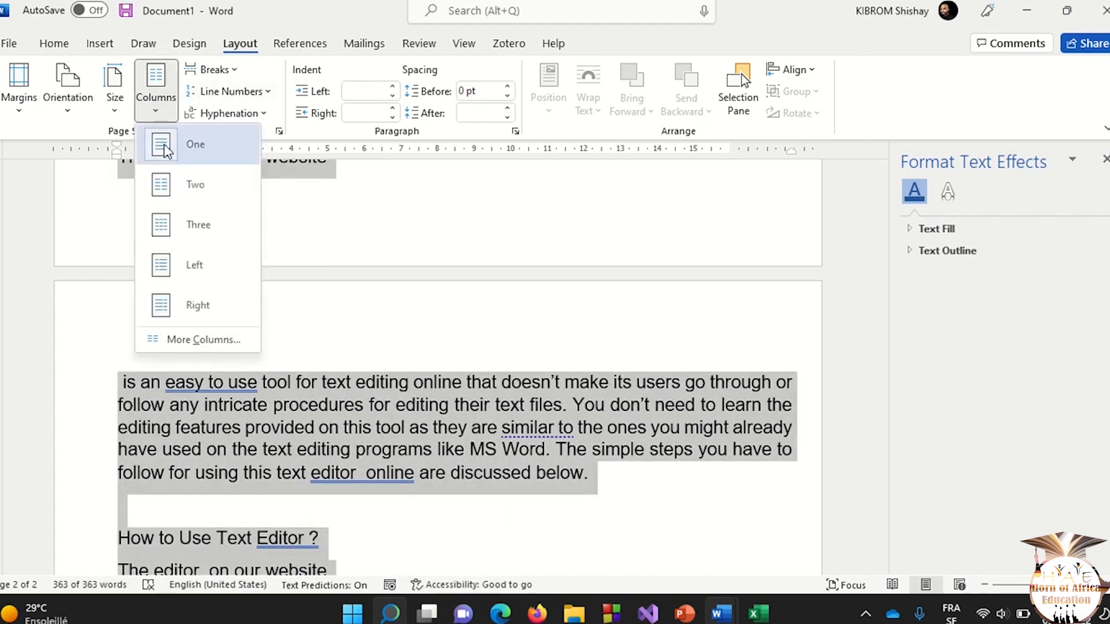
{"action": "left_click", "coordinate": [186, 188]}
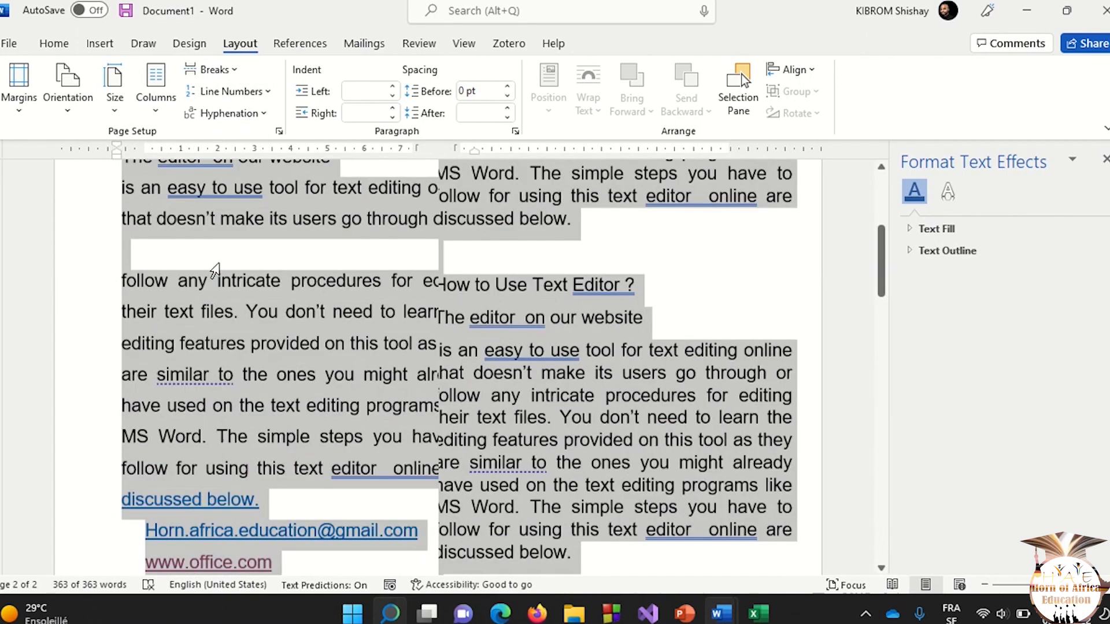
{"action": "scroll", "coordinate": [215, 270], "scroll_direction": "up", "scroll_amount": 5}
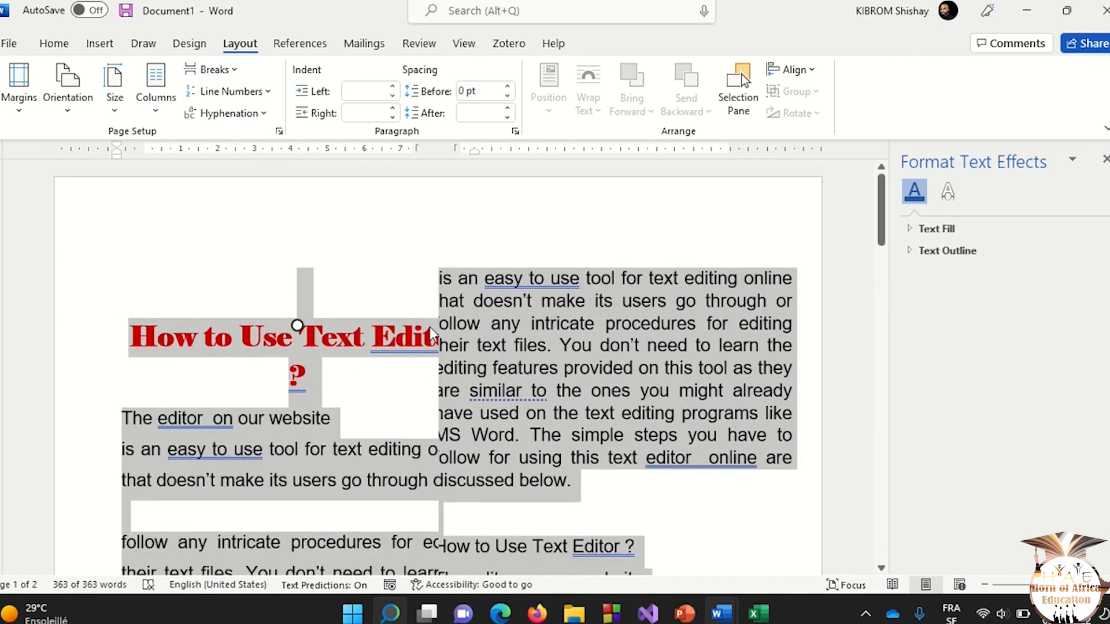
Try a three-column layout on the whole text, and return it to one column.
{"action": "left_click", "coordinate": [157, 107]}
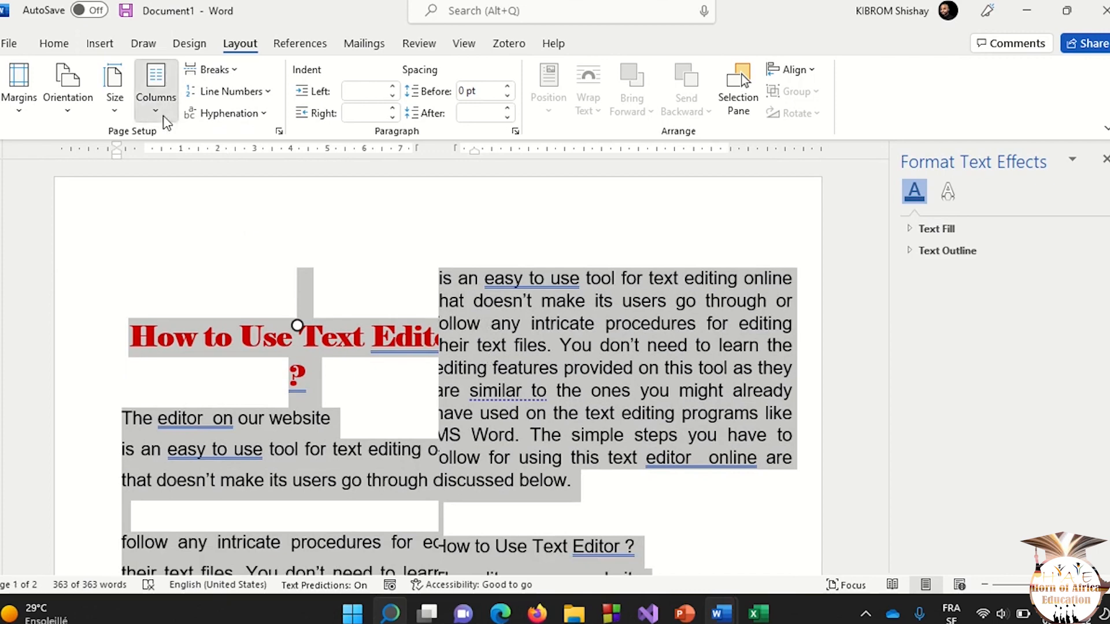
{"action": "left_click", "coordinate": [198, 231]}
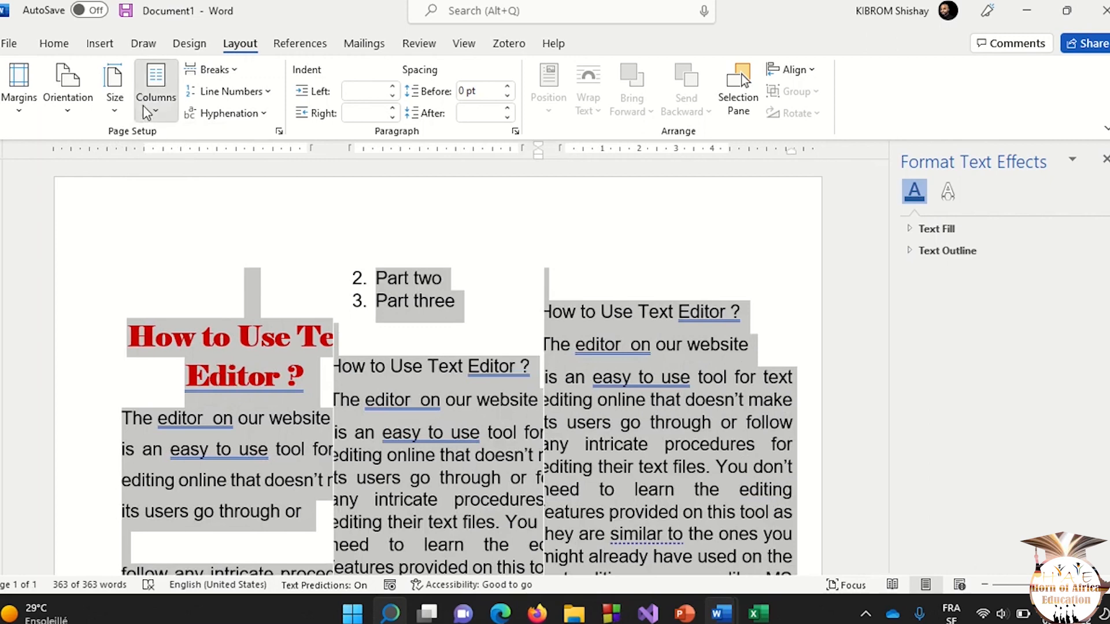
{"action": "left_click", "coordinate": [156, 96]}
{"action": "left_click", "coordinate": [183, 157]}
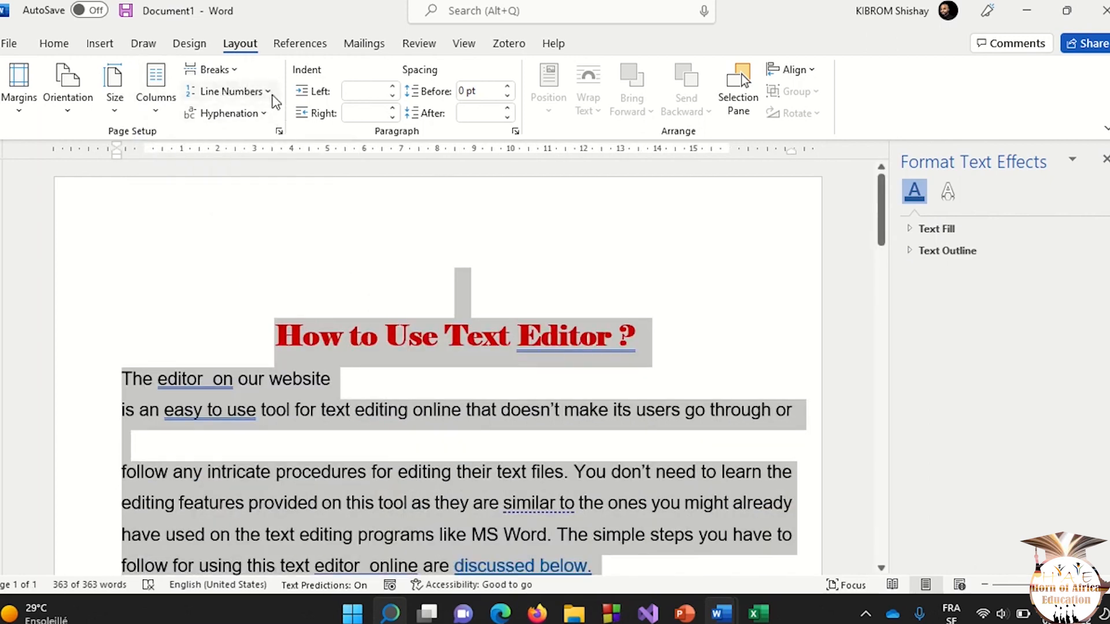
Set the left paragraph indent of the whole text to -0,3 cm.
{"action": "left_click", "coordinate": [393, 96]}
{"action": "left_click", "coordinate": [393, 96]}
{"action": "left_click", "coordinate": [392, 96]}
{"action": "left_click", "coordinate": [392, 96]}
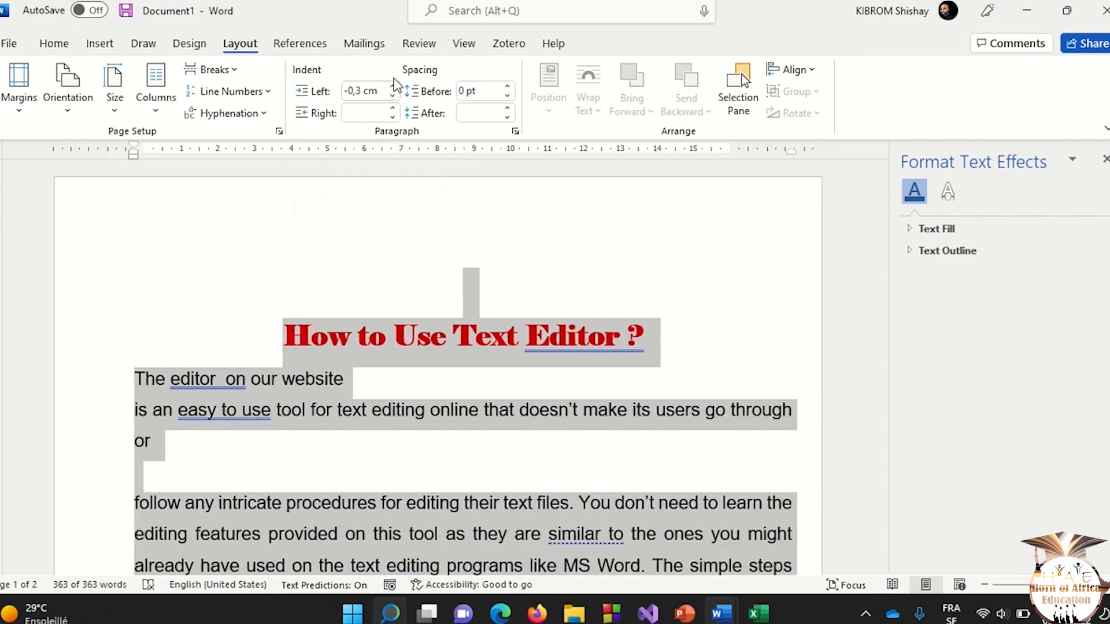
Increase the left paragraph indent of the whole text to 0,5 cm.
{"action": "left_click", "coordinate": [392, 87]}
{"action": "left_click", "coordinate": [393, 86]}
{"action": "left_click", "coordinate": [393, 86]}
{"action": "left_click", "coordinate": [392, 86]}
{"action": "left_click", "coordinate": [393, 87]}
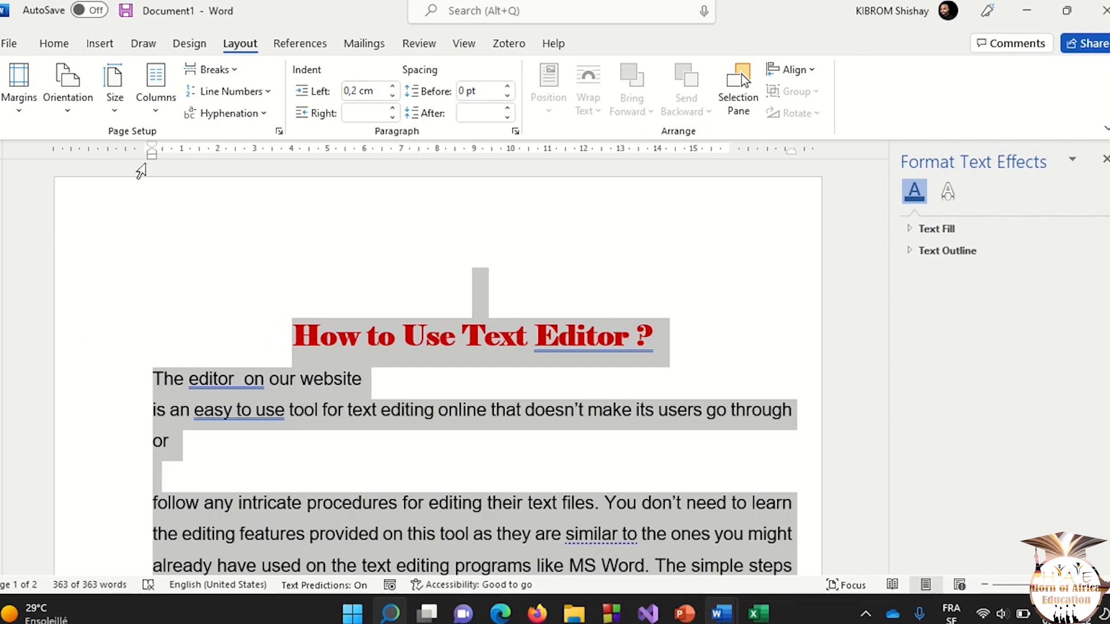
{"action": "mouse_move", "coordinate": [149, 157]}
{"action": "left_mouse_down"}
{"action": "mouse_move", "coordinate": [173, 159]}
{"action": "mouse_move", "coordinate": [128, 154]}
{"action": "mouse_move", "coordinate": [151, 157]}
{"action": "left_mouse_up"}
{"action": "key", "text": "ctrl+a"}
{"action": "left_click", "coordinate": [392, 87]}
{"action": "left_click", "coordinate": [391, 87]}
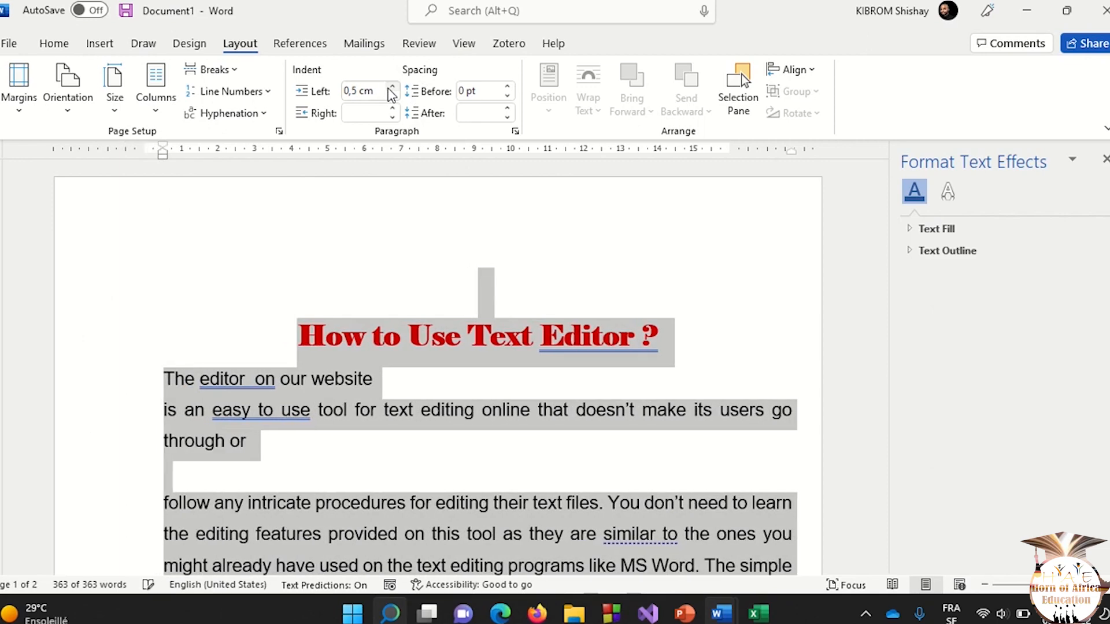
Set the left paragraph indent of the whole text to 0 cm, and deselect the text.
{"action": "left_click", "coordinate": [393, 96]}
{"action": "left_click", "coordinate": [393, 96]}
{"action": "left_click", "coordinate": [394, 96]}
{"action": "left_click", "coordinate": [394, 96]}
{"action": "left_click", "coordinate": [393, 96]}
{"action": "left_click", "coordinate": [394, 96]}
{"action": "left_click", "coordinate": [394, 87]}
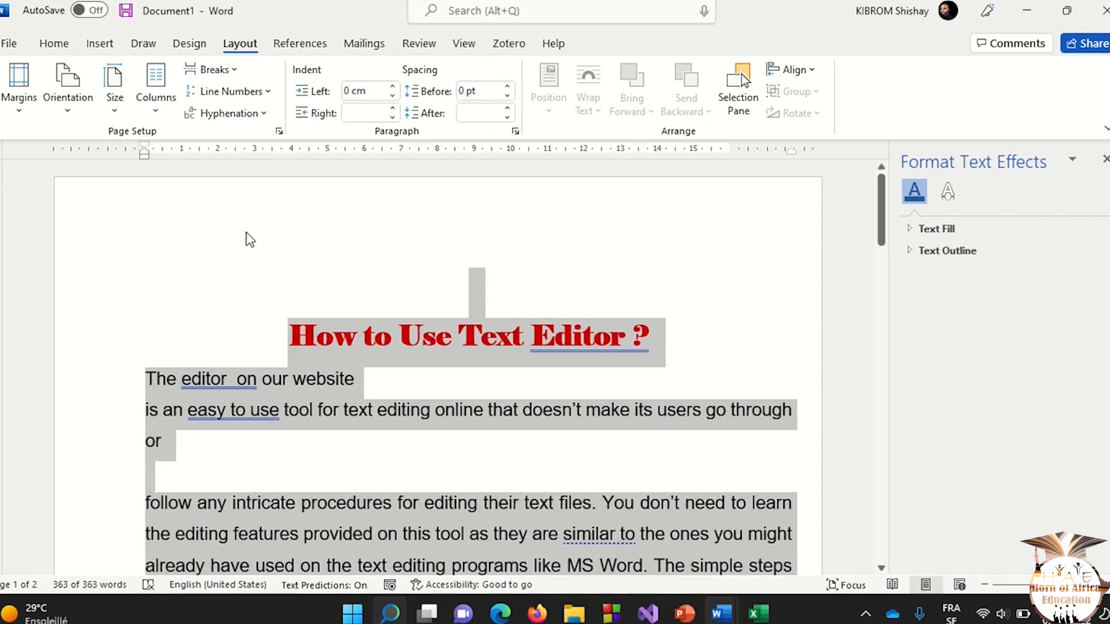
{"action": "left_click", "coordinate": [239, 283]}
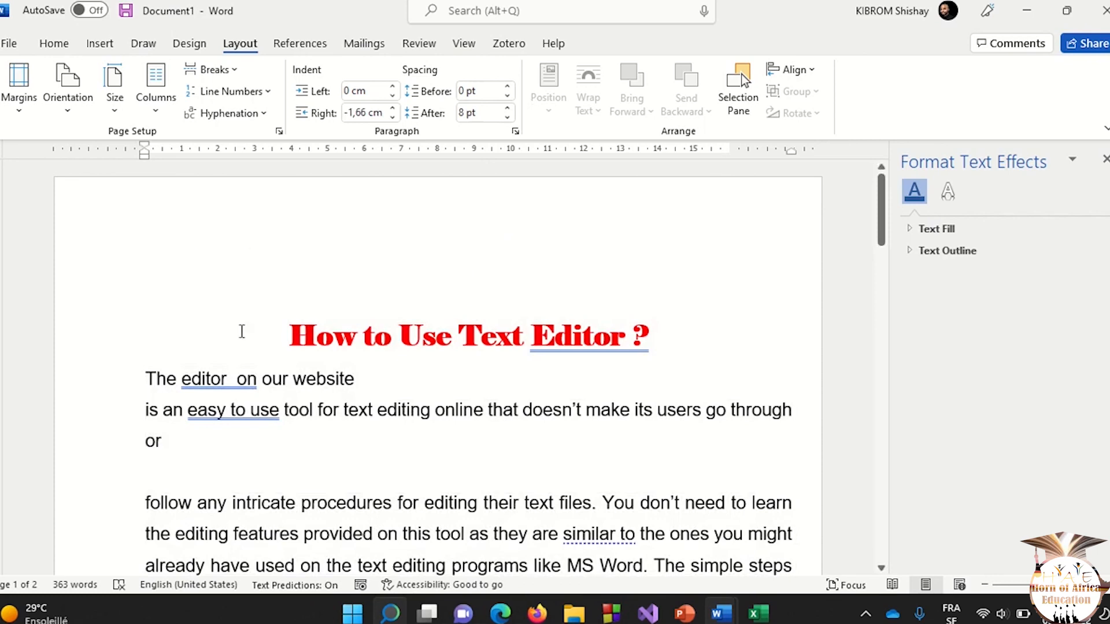
Review the layout, margin and paper settings in the page setup dialog, and close it.
{"action": "left_click", "coordinate": [279, 131]}
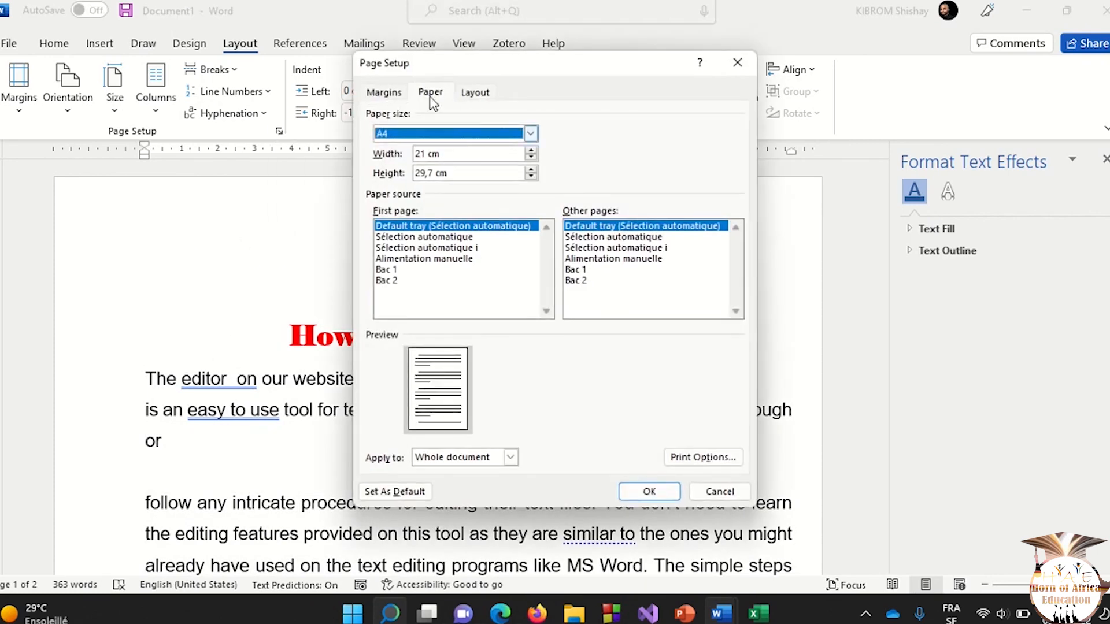
{"action": "left_click", "coordinate": [469, 93]}
{"action": "left_click", "coordinate": [399, 97]}
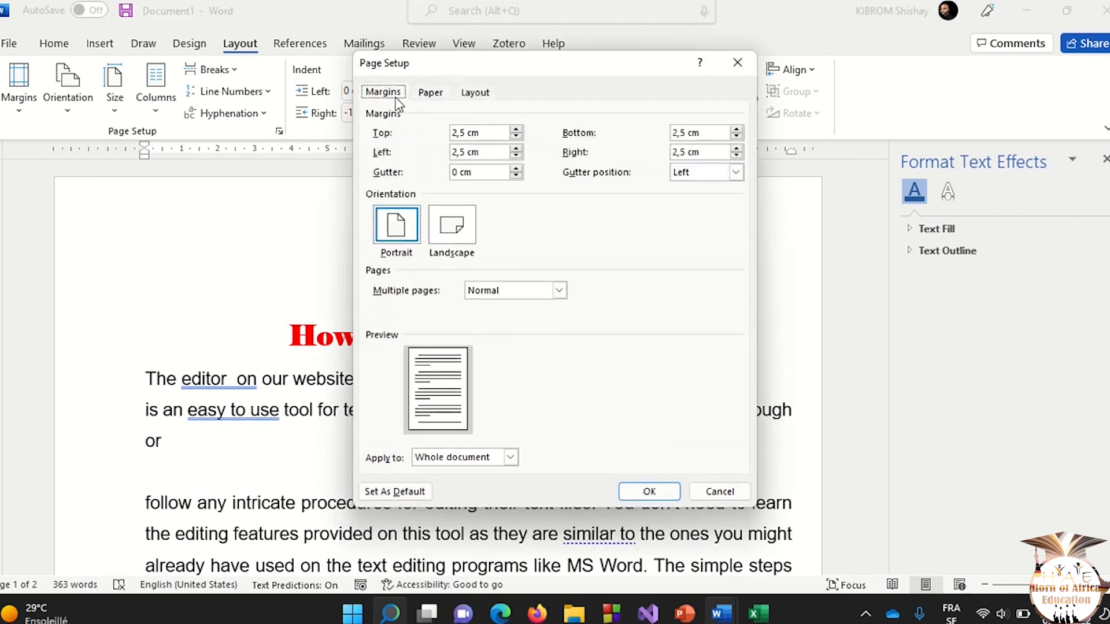
{"action": "left_click", "coordinate": [435, 96]}
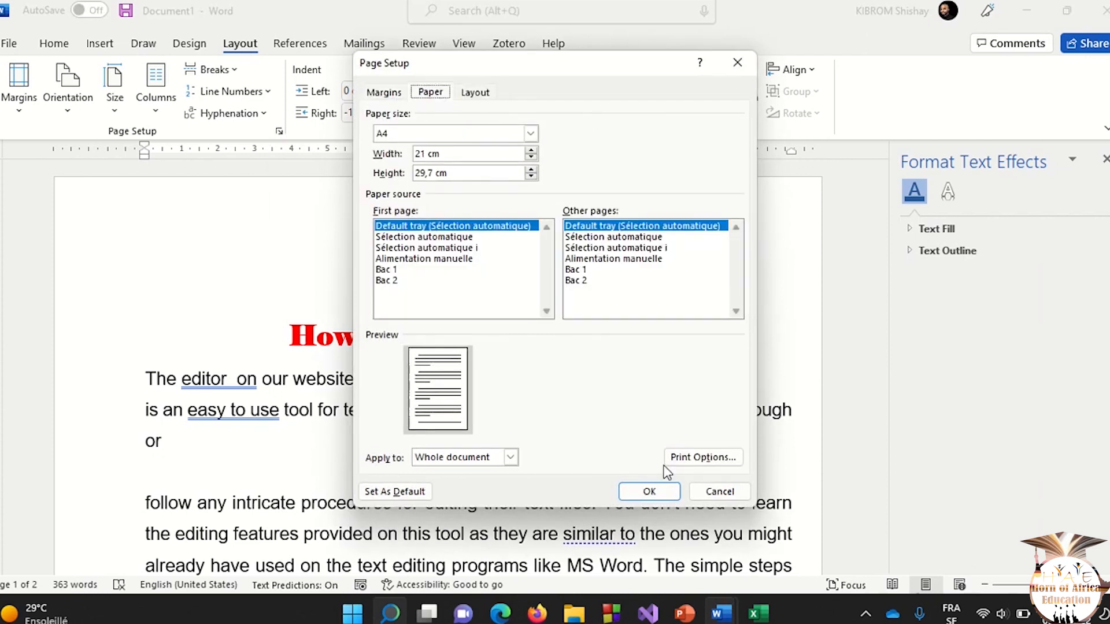
{"action": "left_click", "coordinate": [642, 492]}
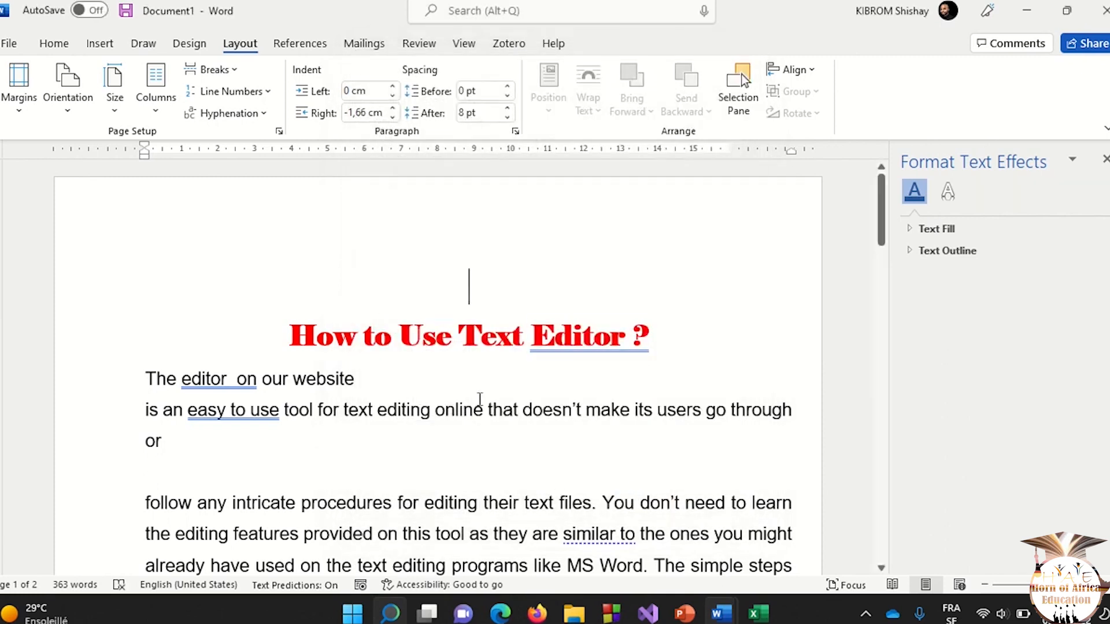